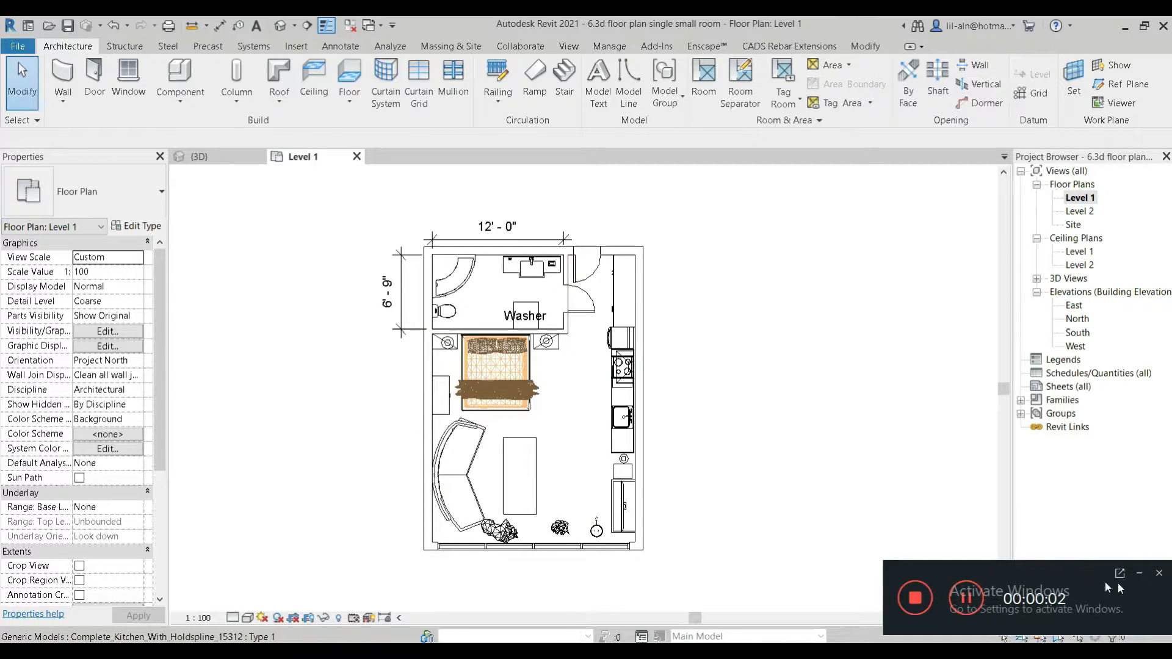
# - Add an aligned dimension for the overall length of the room between the outer faces, placed beside the kitchen-side wall
pyautogui.click(1139, 573)
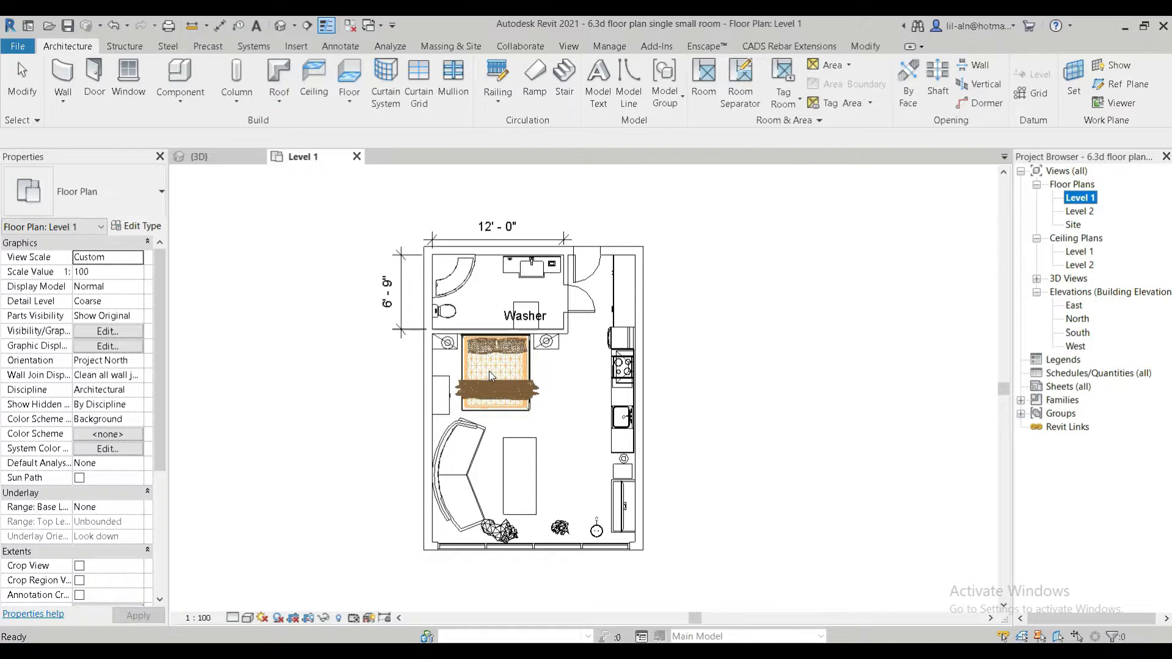
pyautogui.click(221, 27)
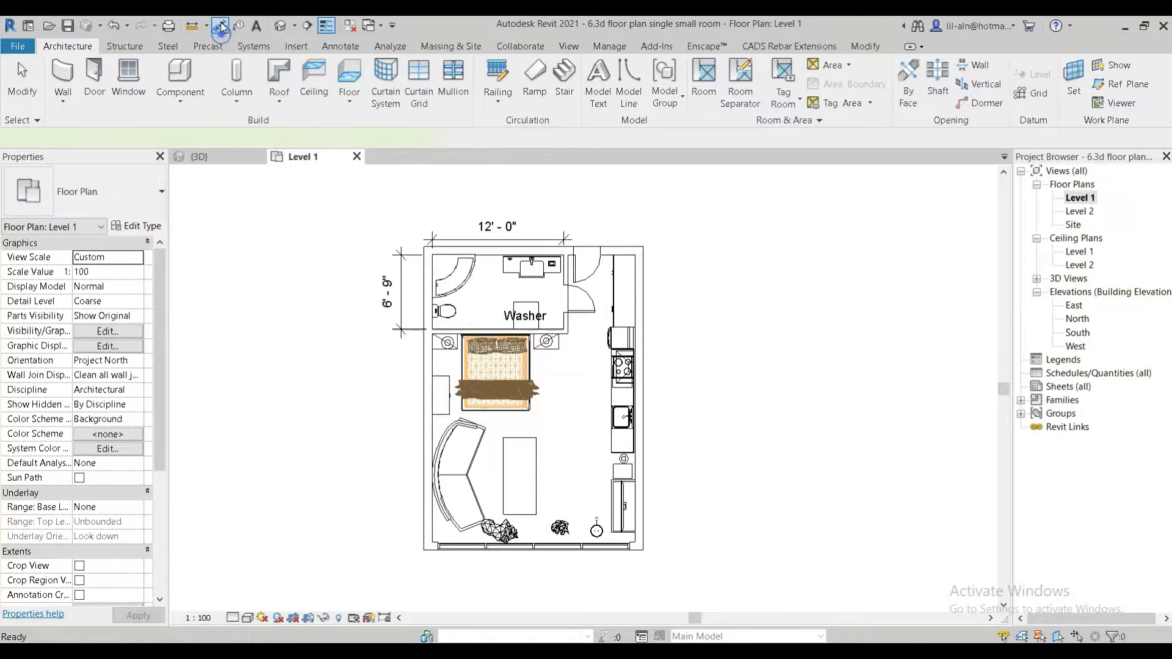
pyautogui.click(625, 248)
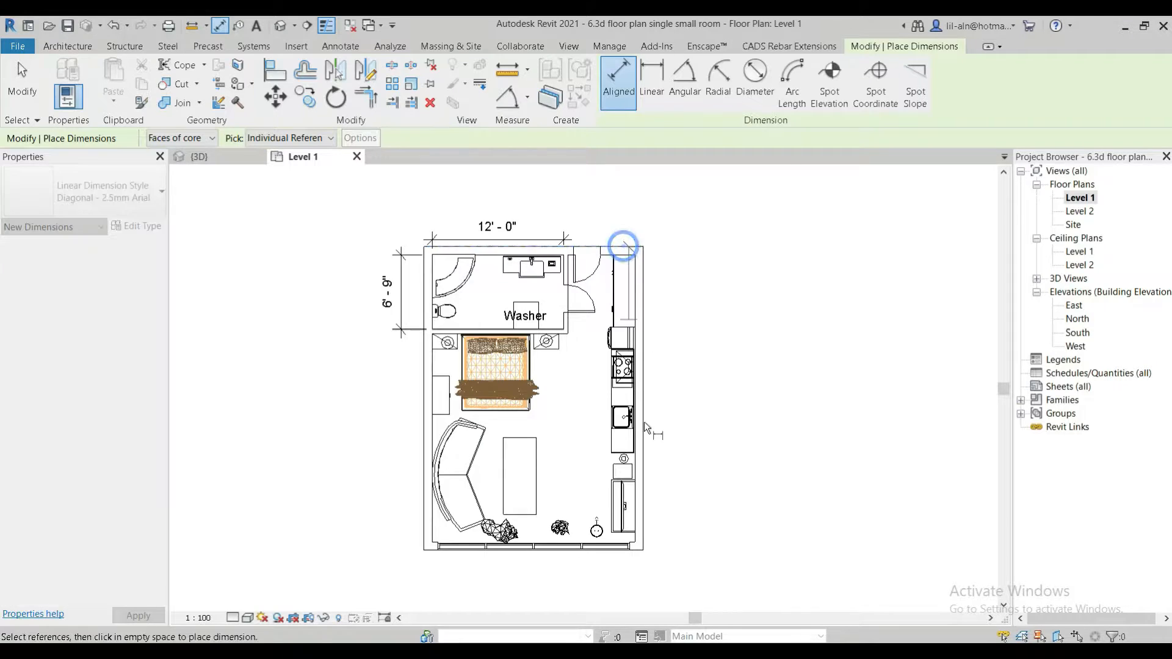
pyautogui.click(641, 553)
pyautogui.click(707, 532)
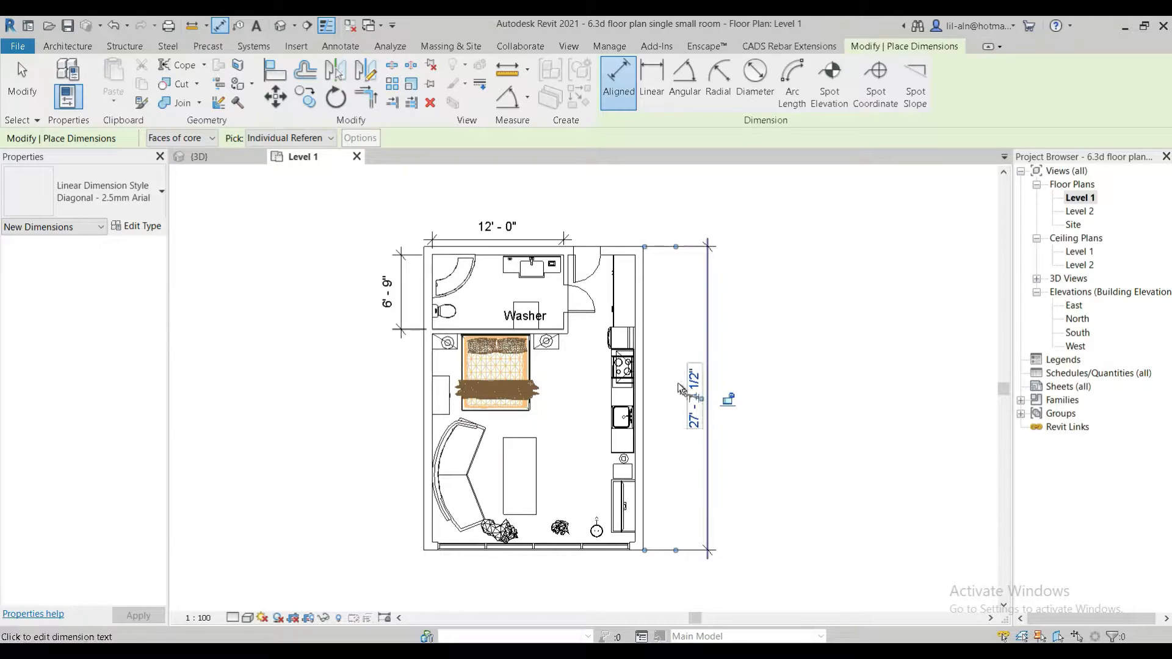
# - Dimension the overall width of the room between the outer side walls, placed beyond the bathroom's 12' - 0" dimension
pyautogui.click(644, 280)
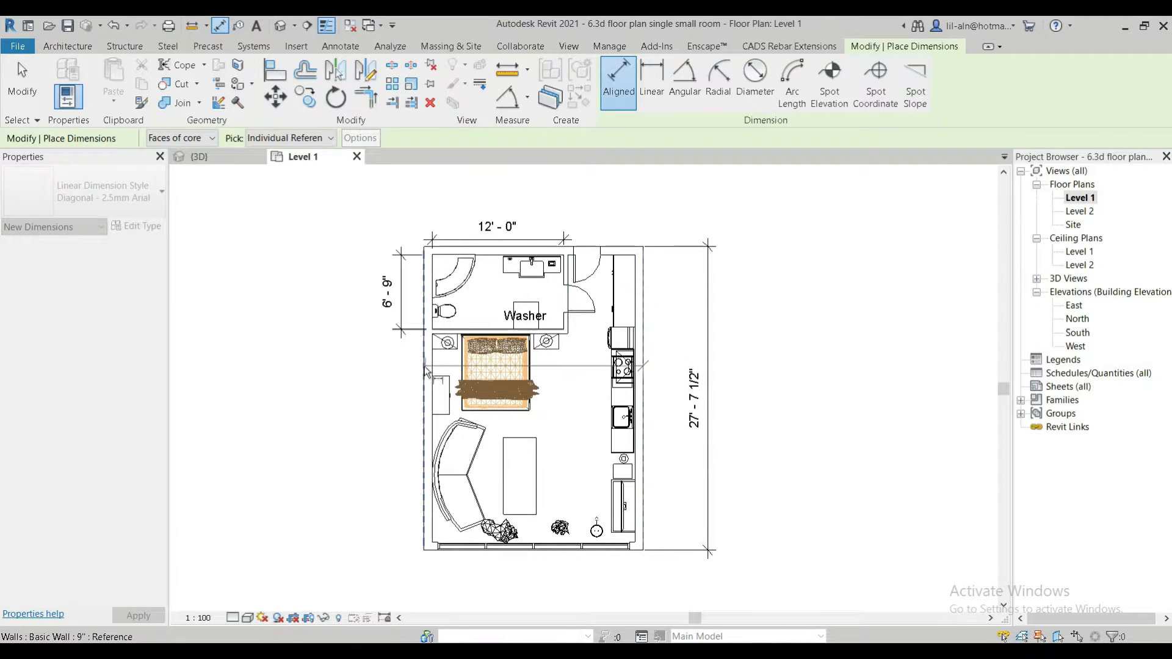
pyautogui.click(540, 204)
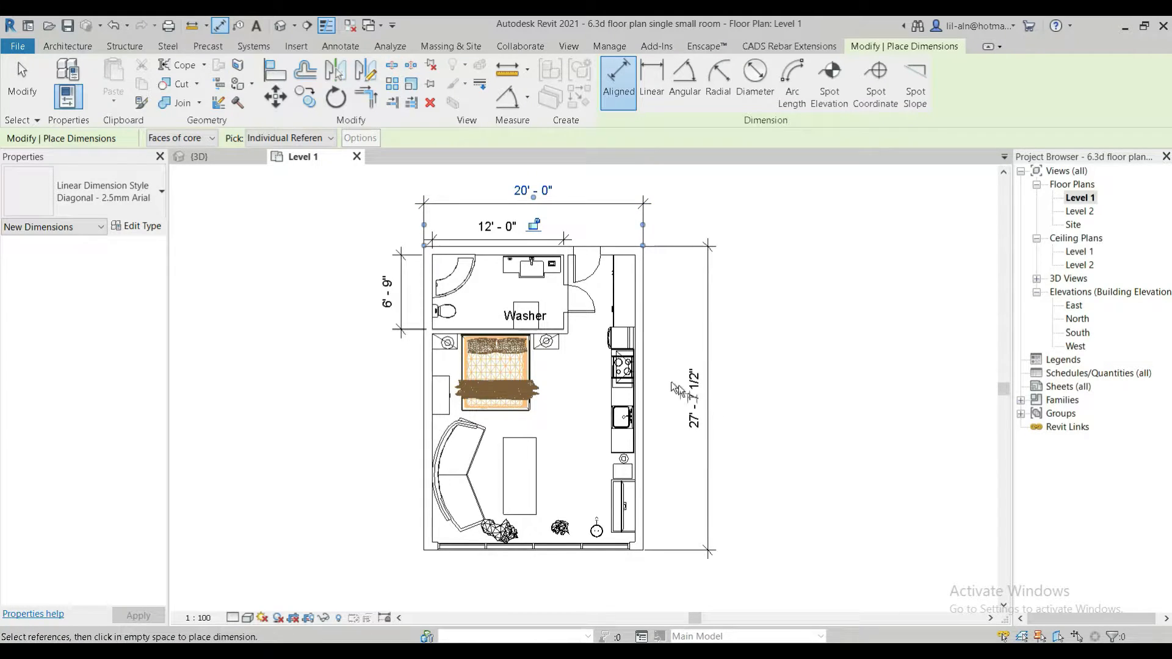
pyautogui.scroll(3, 437, 244)
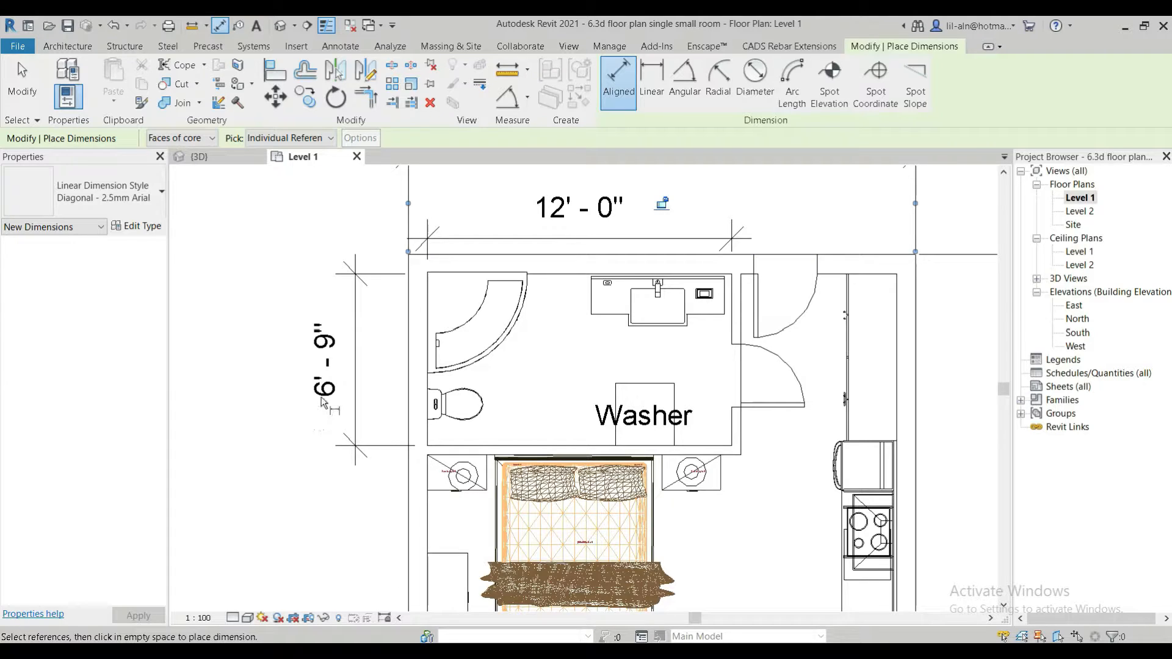
pyautogui.scroll(-4, 379, 279)
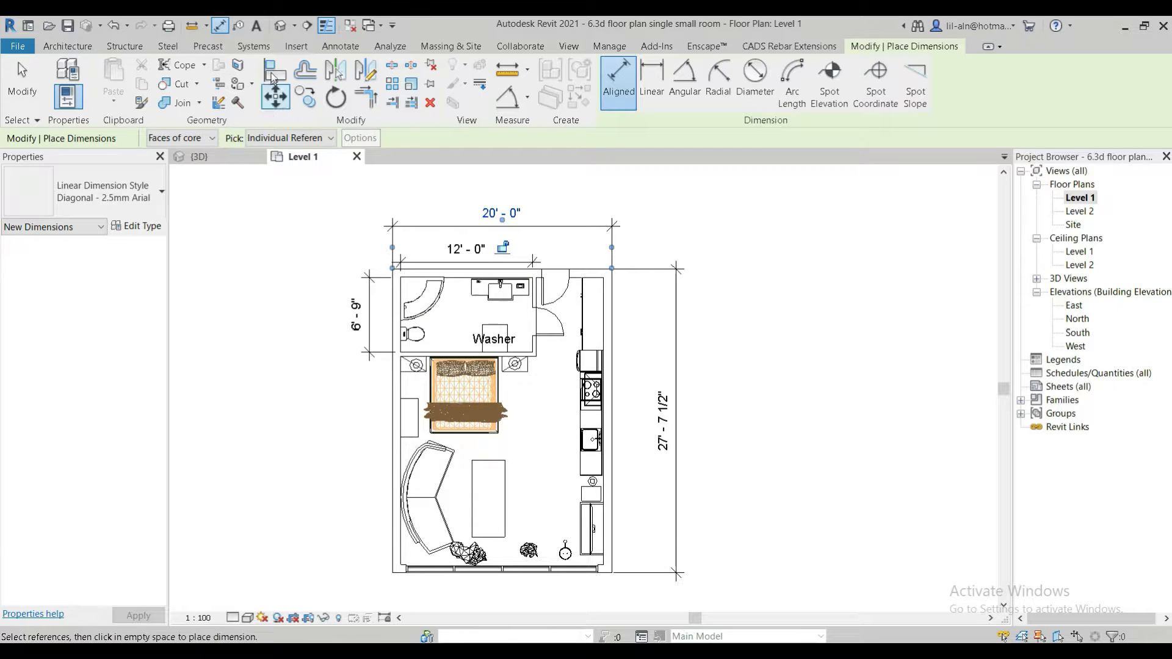
# - Open the default 3D view of the room and end the dimension command
pyautogui.click(282, 25)
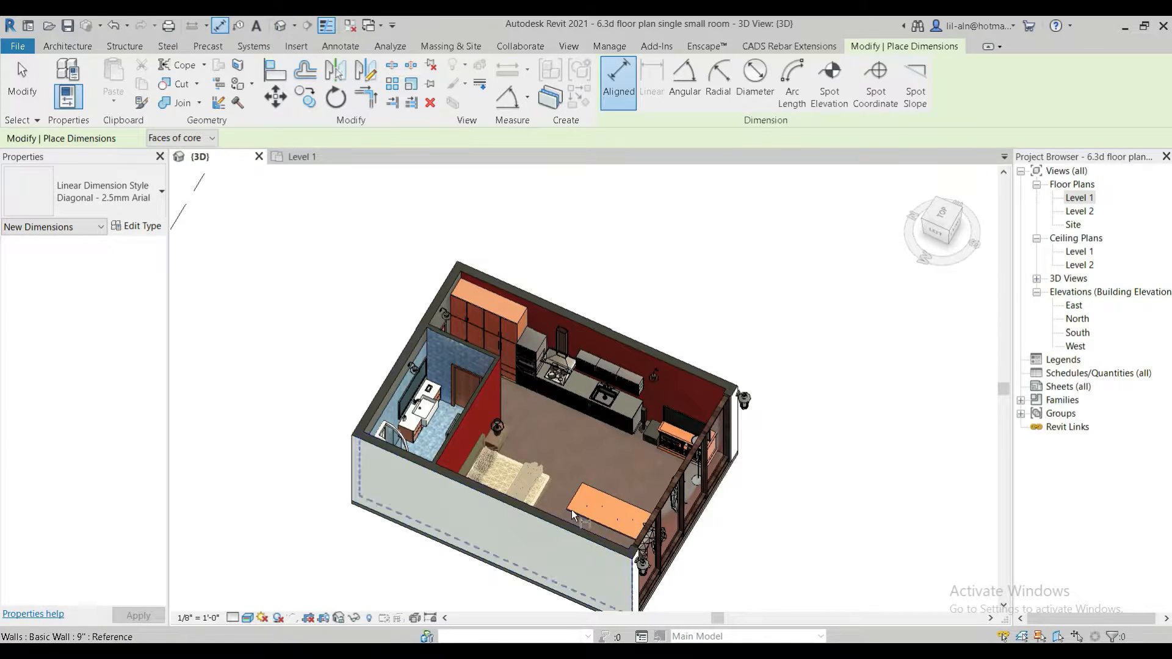
pyautogui.moveTo(572, 514); pyautogui.dragTo(529, 389, button='middle')
pyautogui.click(22, 81)
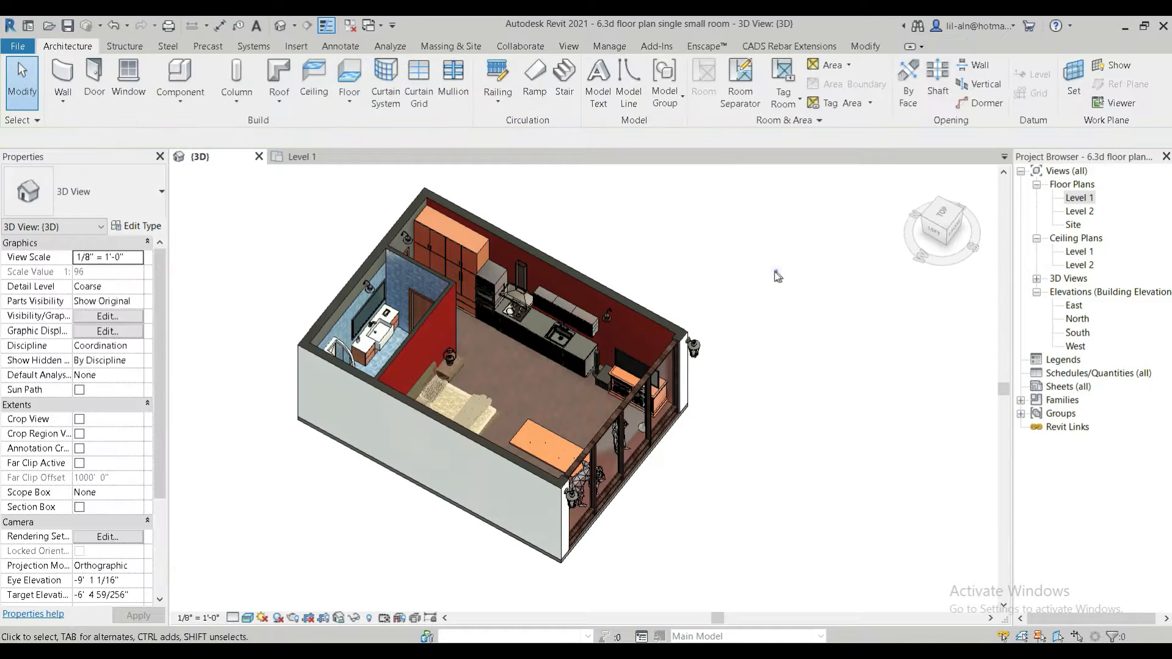
# - Examine the bathroom in 3D from several angles, including the shower, toilet, vanity, washer and floor tiles
pyautogui.scroll(5, 427, 293)
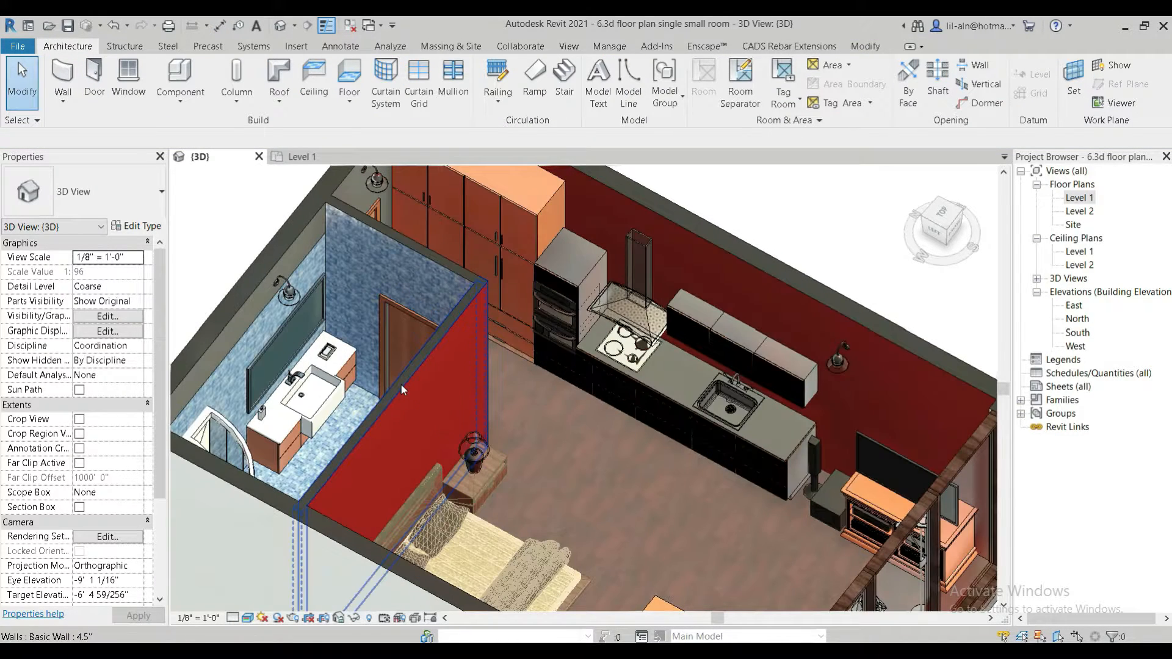
pyautogui.keyDown('shift'); pyautogui.moveTo(401, 384); pyautogui.dragTo(559, 410, button='middle'); pyautogui.keyUp('shift')
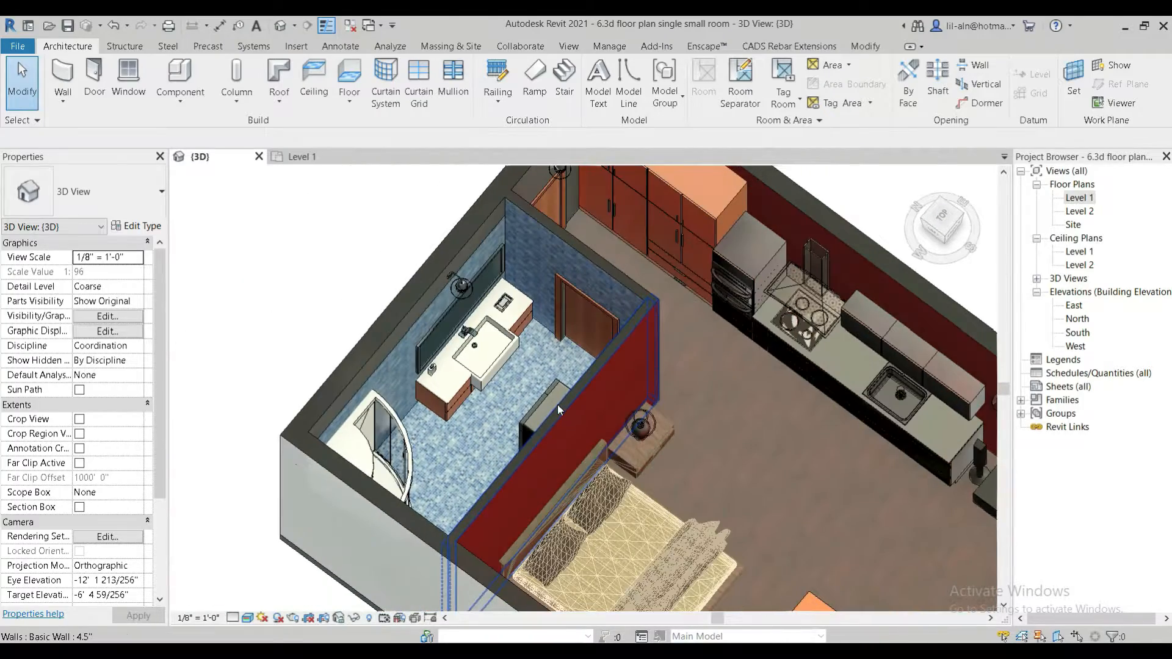
pyautogui.scroll(5, 561, 413)
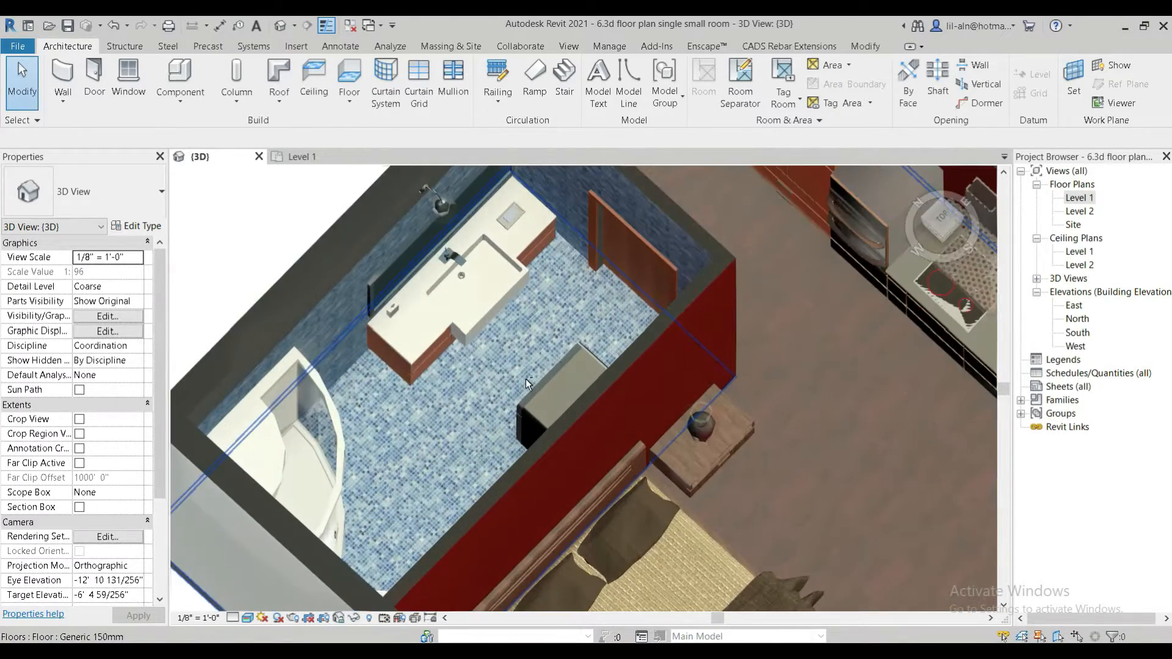
pyautogui.keyDown('shift'); pyautogui.moveTo(532, 415); pyautogui.dragTo(537, 293, button='middle'); pyautogui.keyUp('shift')
pyautogui.keyDown('shift'); pyautogui.moveTo(585, 363); pyautogui.dragTo(397, 392, button='middle'); pyautogui.keyUp('shift')
pyautogui.keyDown('shift'); pyautogui.moveTo(526, 391); pyautogui.dragTo(497, 445); pyautogui.keyUp('shift')
pyautogui.keyDown('shift'); pyautogui.moveTo(497, 445); pyautogui.dragTo(488, 509, button='middle'); pyautogui.keyUp('shift')
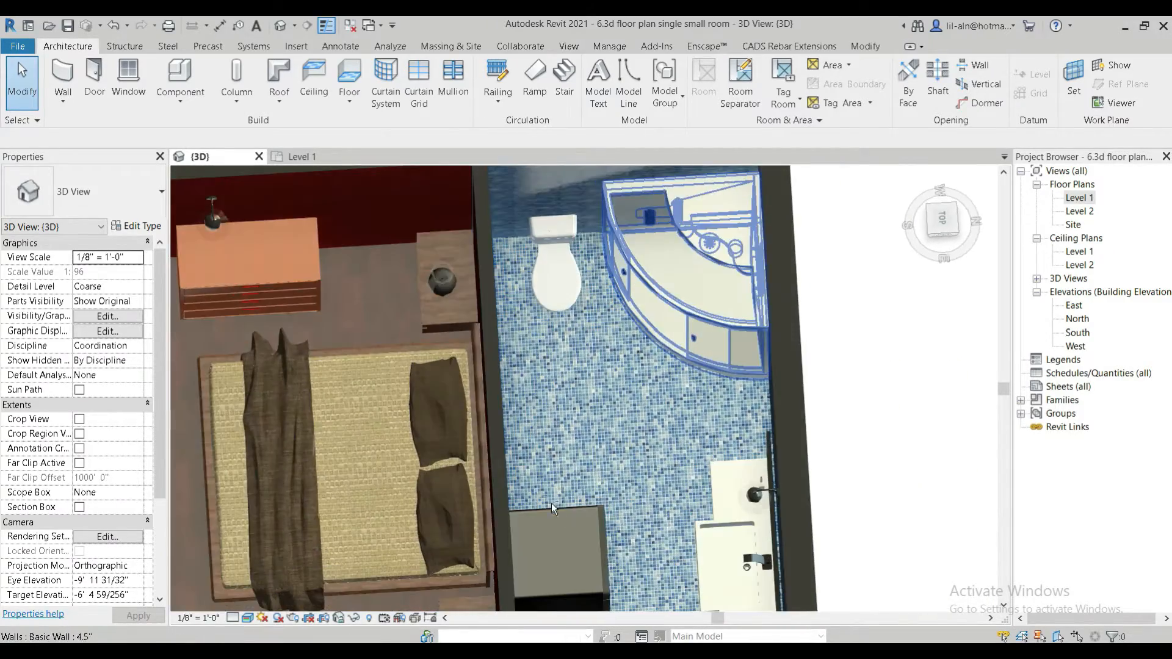
pyautogui.moveTo(574, 554); pyautogui.dragTo(533, 510, button='middle')
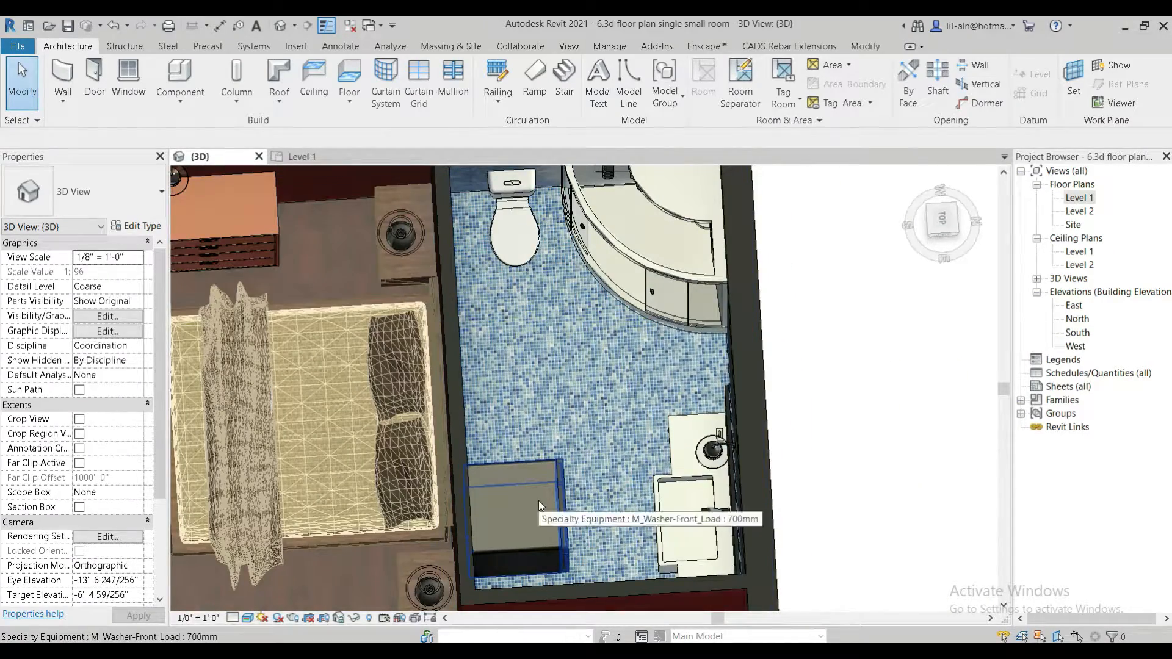
pyautogui.scroll(8, 621, 385)
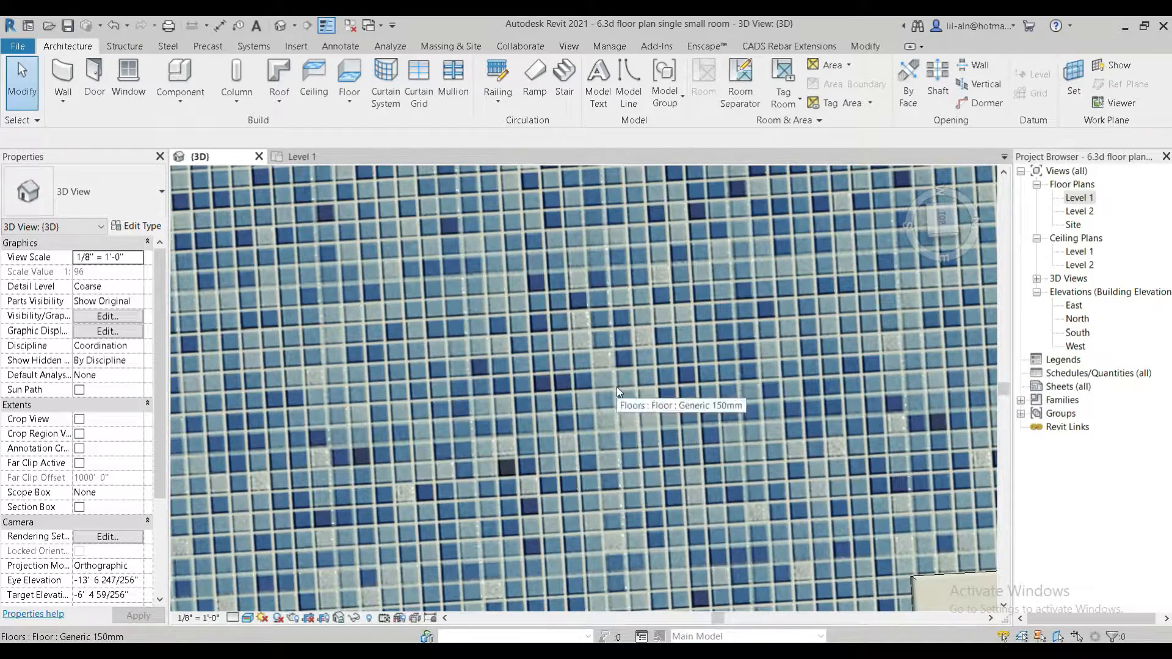
pyautogui.scroll(-1, 617, 389)
pyautogui.scroll(-7, 617, 390)
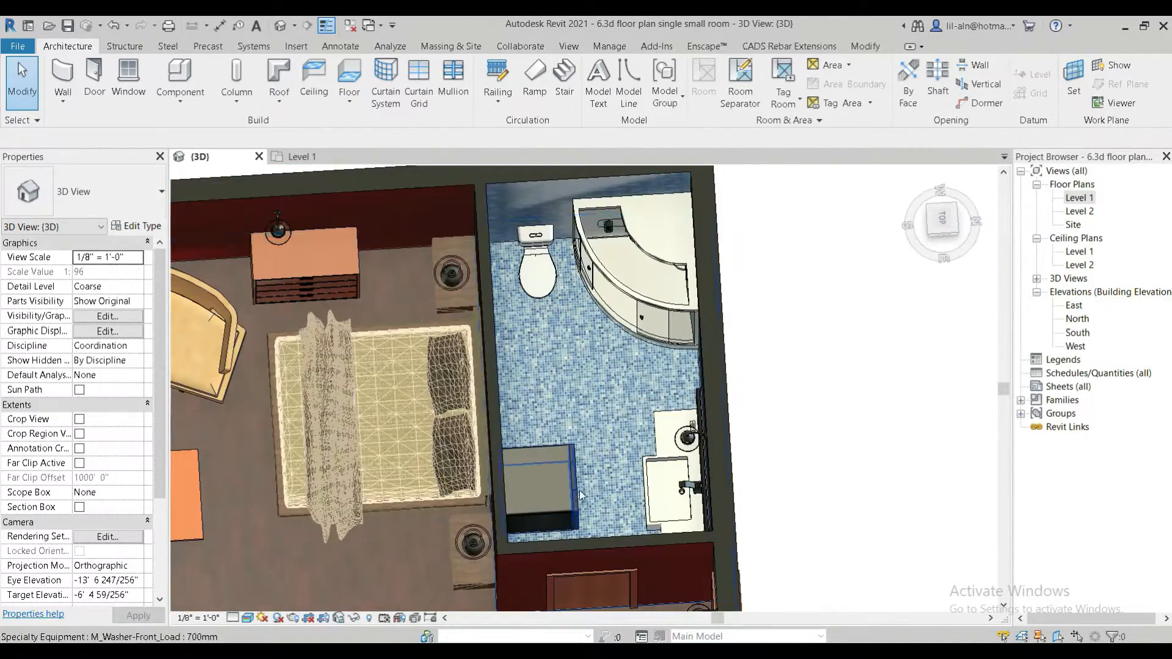
pyautogui.keyDown('shift'); pyautogui.moveTo(580, 493); pyautogui.dragTo(651, 385, button='middle'); pyautogui.keyUp('shift')
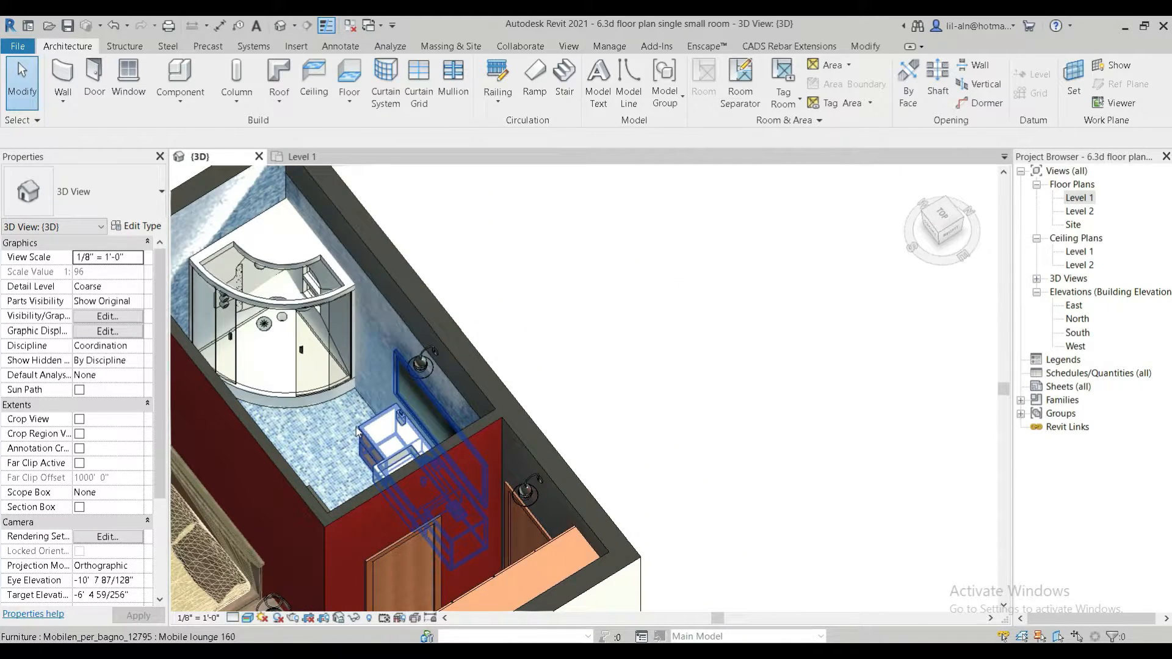
# - Examine the bed area, the main floor finish, and the kitchen units with hob and sink in 3D
pyautogui.moveTo(383, 458); pyautogui.dragTo(763, 251, button='middle')
pyautogui.keyDown('shift'); pyautogui.moveTo(484, 386); pyautogui.dragTo(559, 329, button='middle'); pyautogui.keyUp('shift')
pyautogui.keyDown('shift'); pyautogui.moveTo(469, 434); pyautogui.dragTo(410, 420, button='middle'); pyautogui.keyUp('shift')
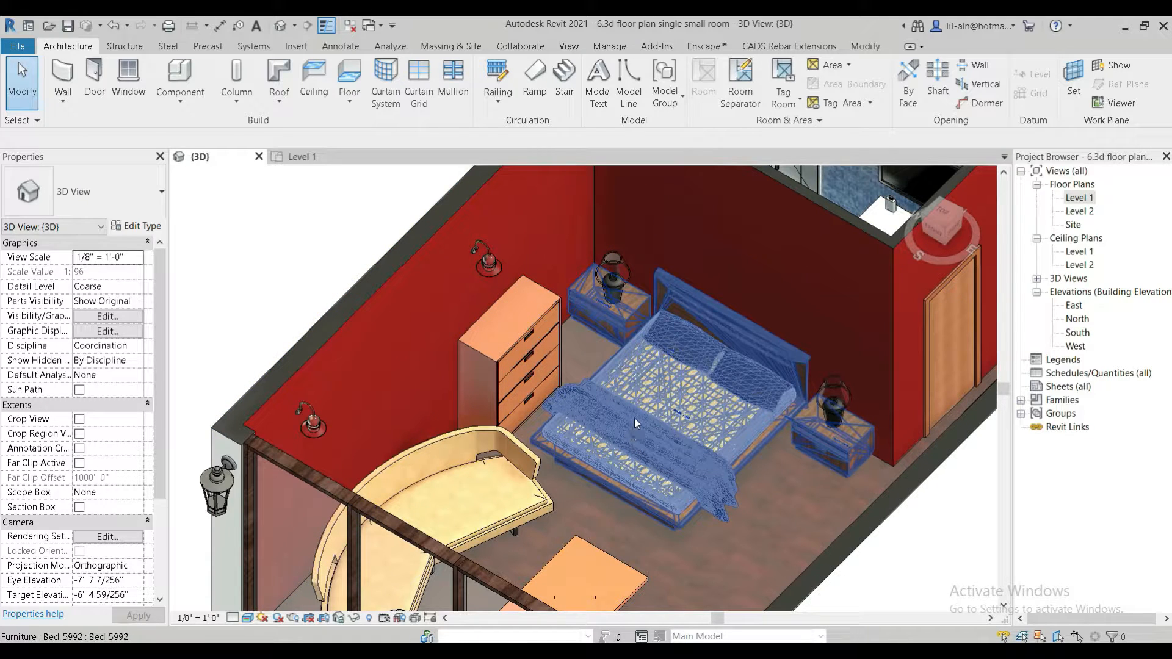
pyautogui.keyDown('shift'); pyautogui.moveTo(627, 413); pyautogui.dragTo(635, 452, button='middle'); pyautogui.keyUp('shift')
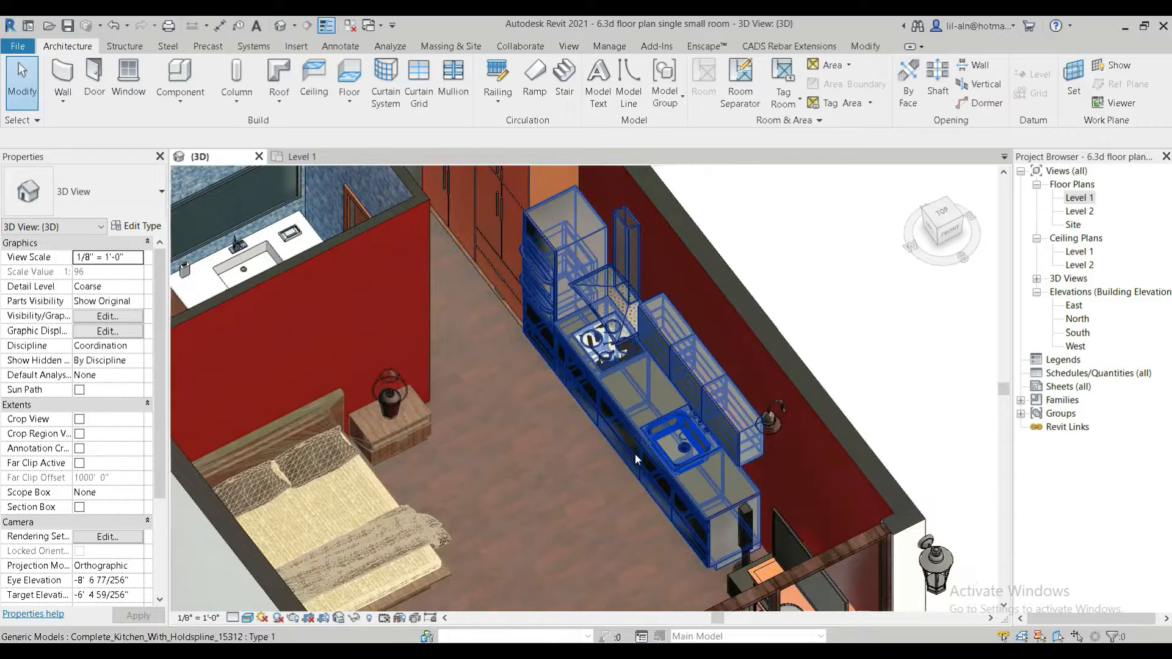
pyautogui.scroll(5, 518, 480)
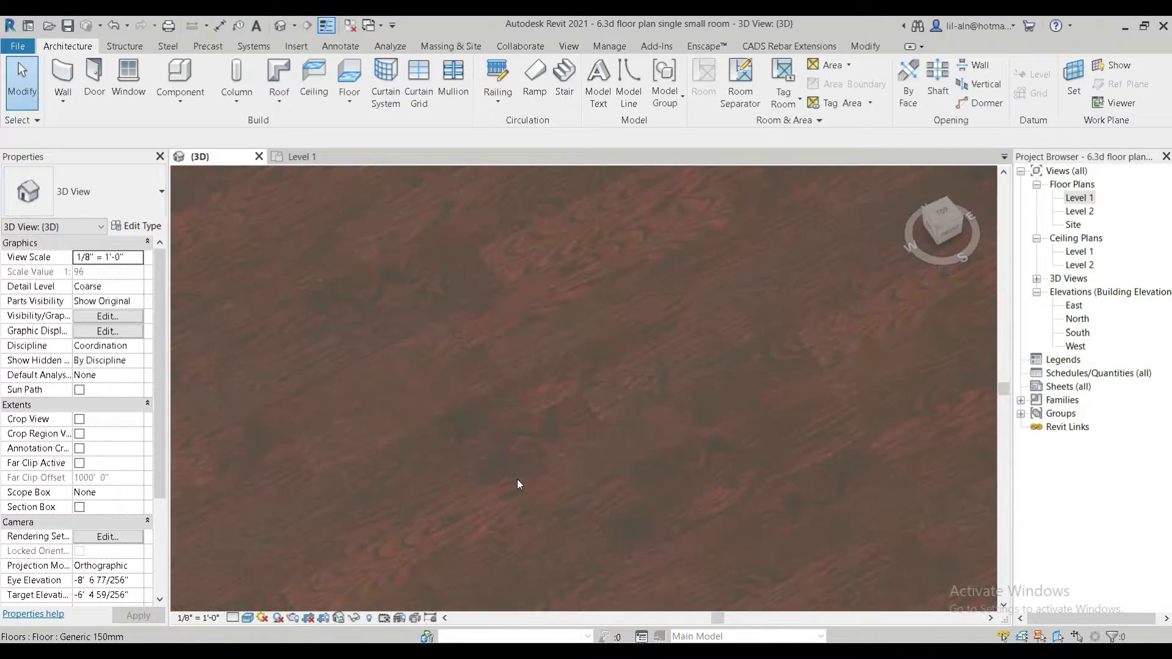
pyautogui.scroll(-5, 523, 475)
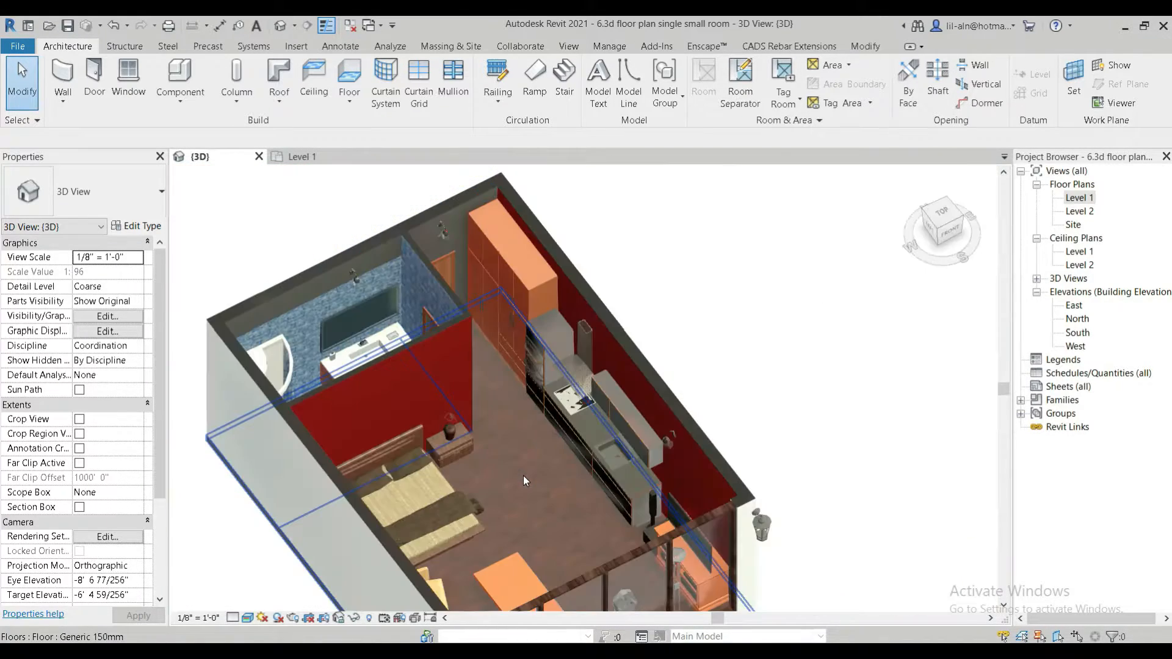
pyautogui.keyDown('shift'); pyautogui.moveTo(528, 478); pyautogui.dragTo(533, 365, button='middle'); pyautogui.keyUp('shift')
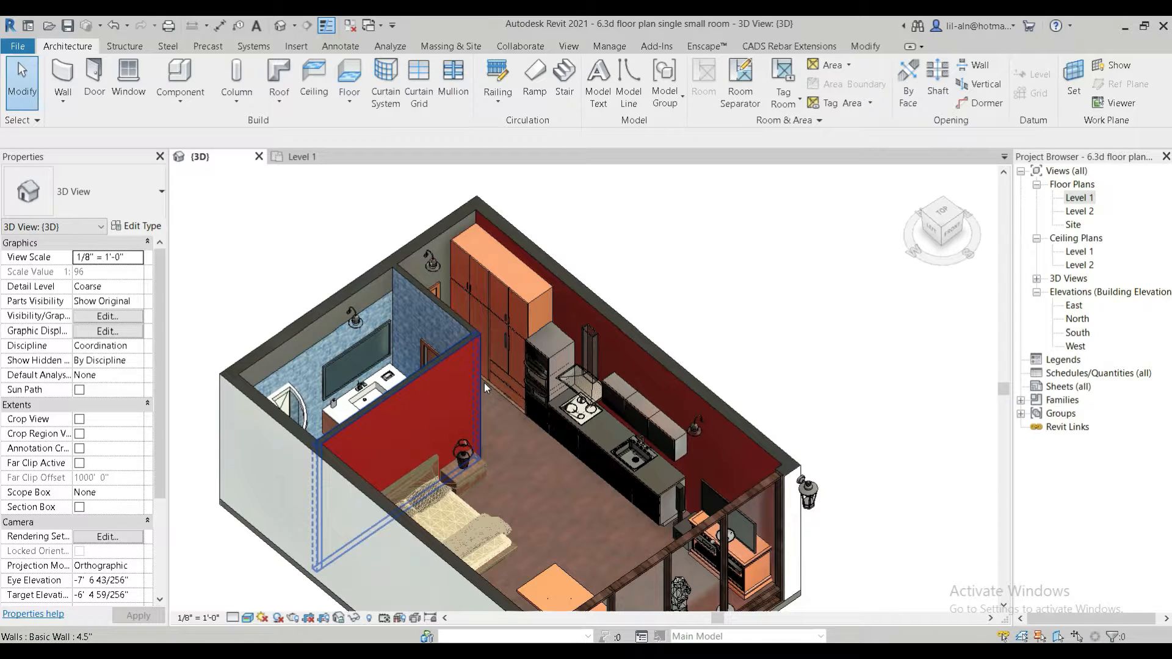
pyautogui.scroll(1, 625, 450)
pyautogui.scroll(2, 624, 450)
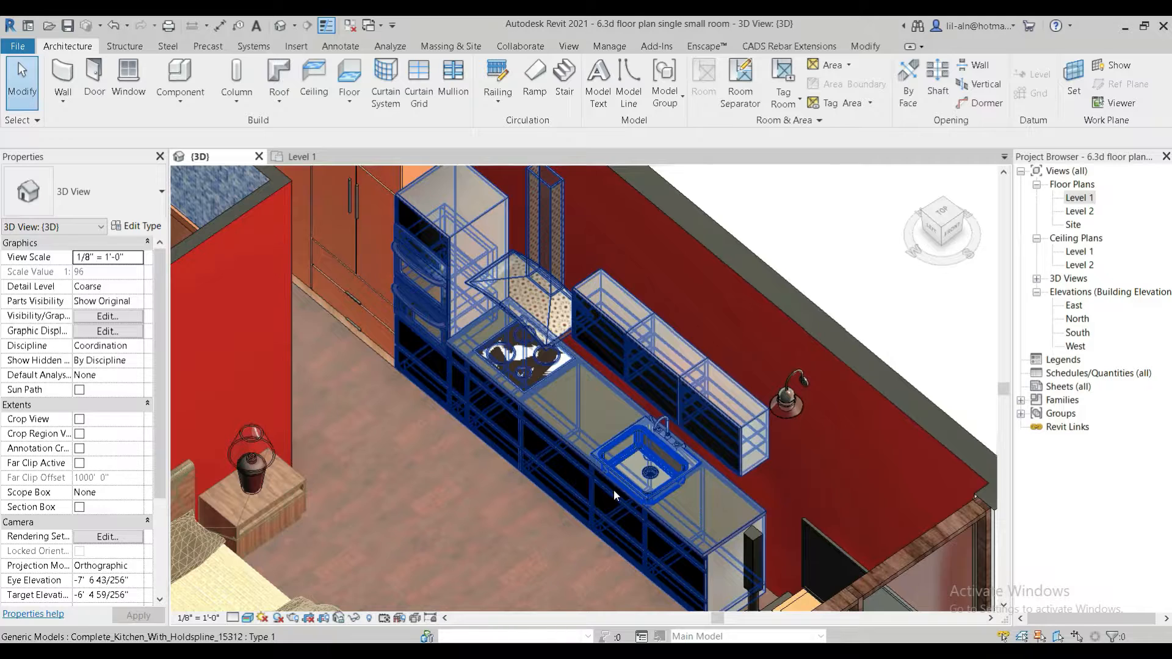
pyautogui.scroll(-1, 614, 497)
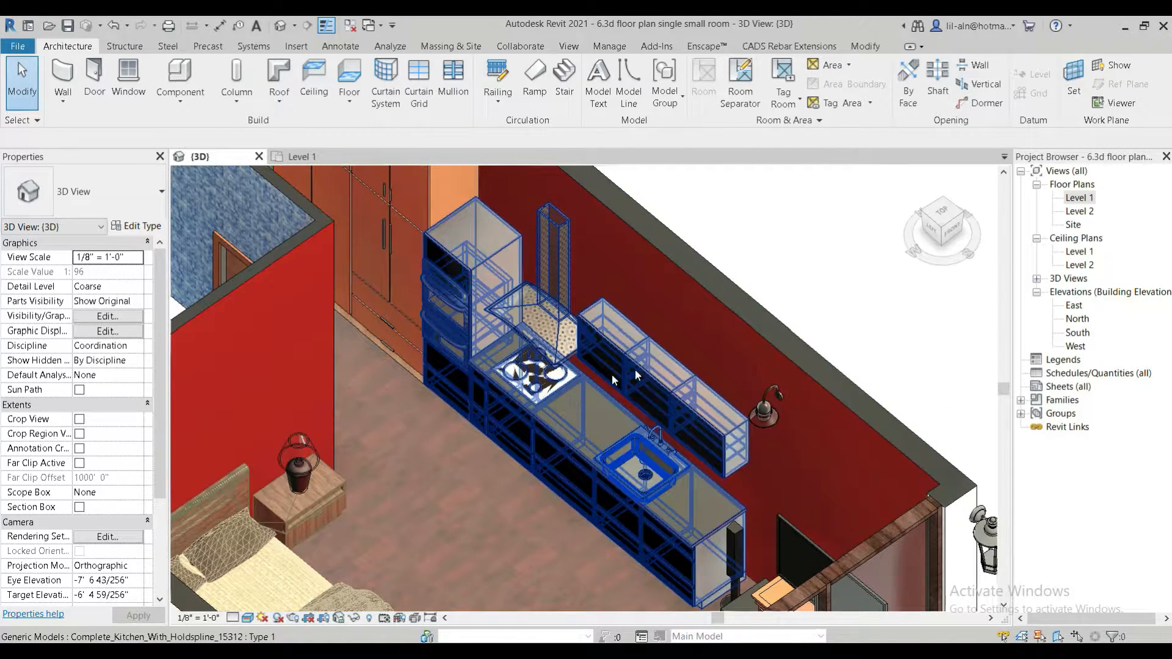
# - Inspect the entertainment center beside the kitchen, and the sofa, table and bed from the opposite side
pyautogui.moveTo(646, 522); pyautogui.dragTo(468, 330, button='middle')
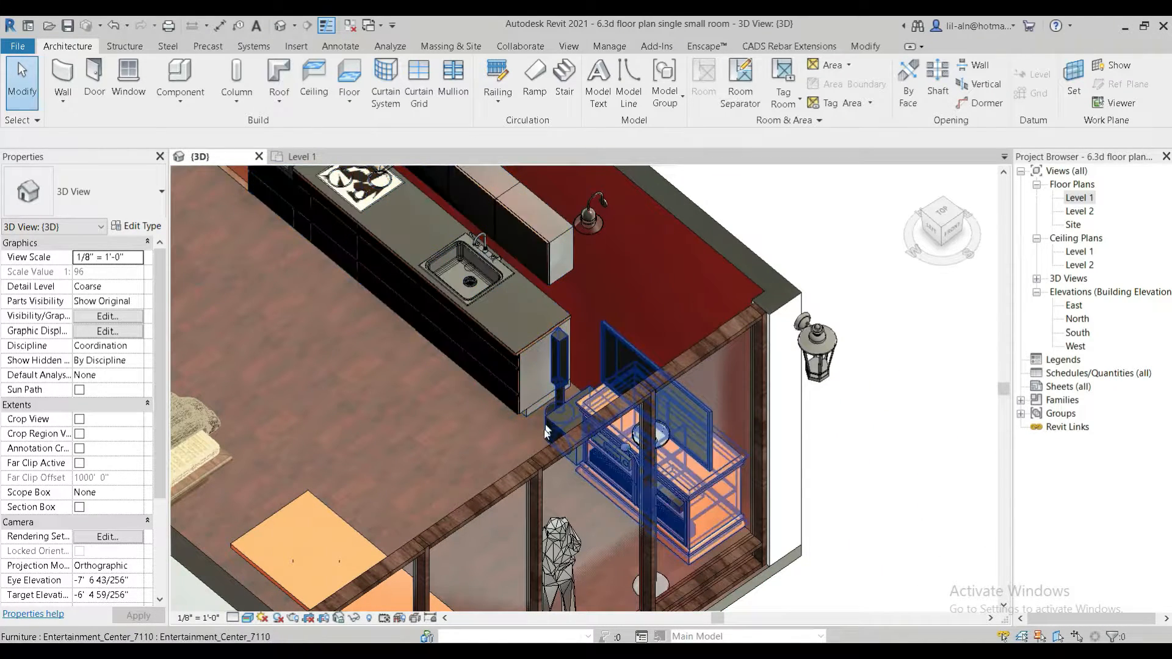
pyautogui.keyDown('shift'); pyautogui.moveTo(560, 452); pyautogui.dragTo(756, 386, button='middle'); pyautogui.keyUp('shift')
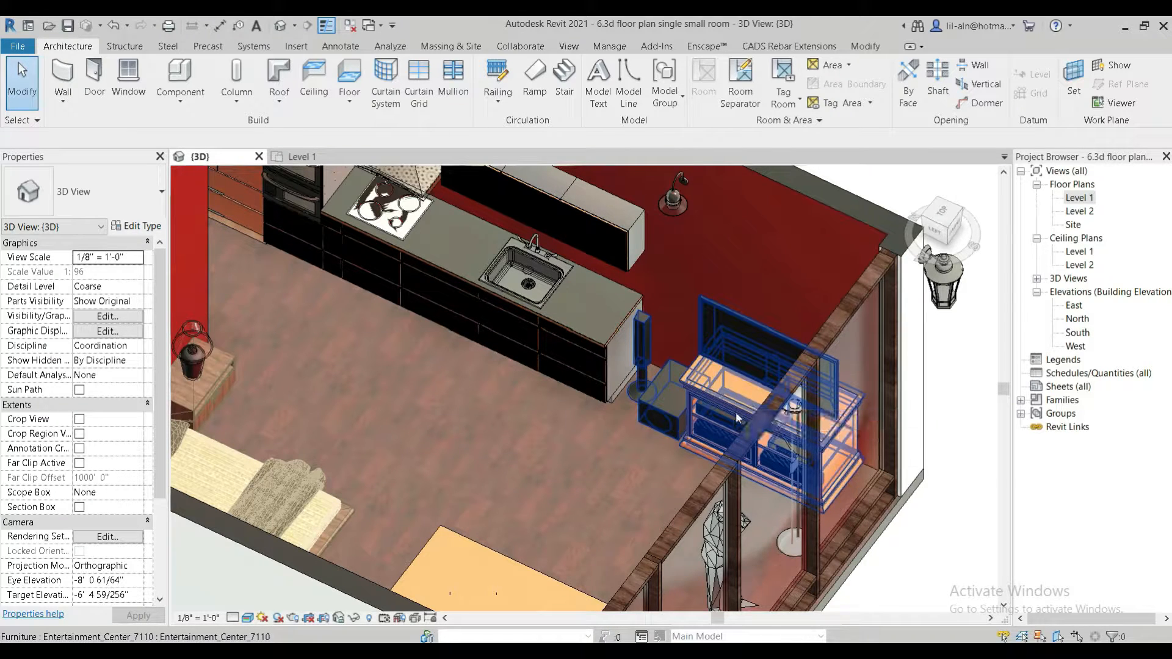
pyautogui.scroll(10, 746, 381)
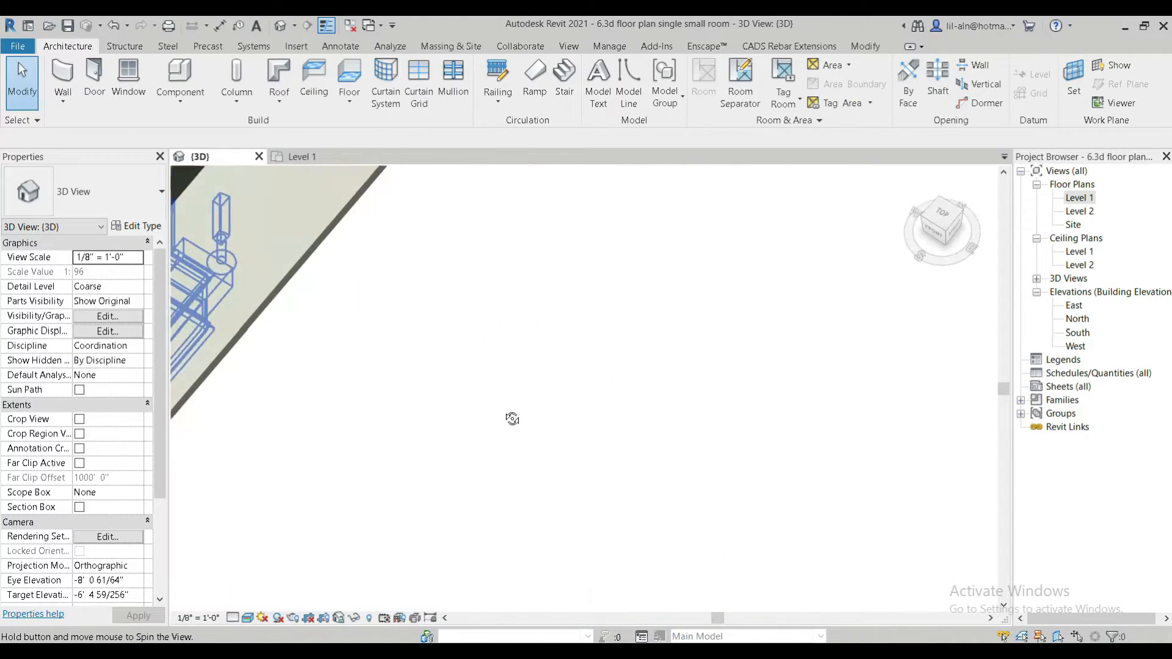
pyautogui.moveTo(513, 416); pyautogui.dragTo(952, 630, button='middle')
pyautogui.moveTo(308, 274); pyautogui.dragTo(488, 537, button='middle')
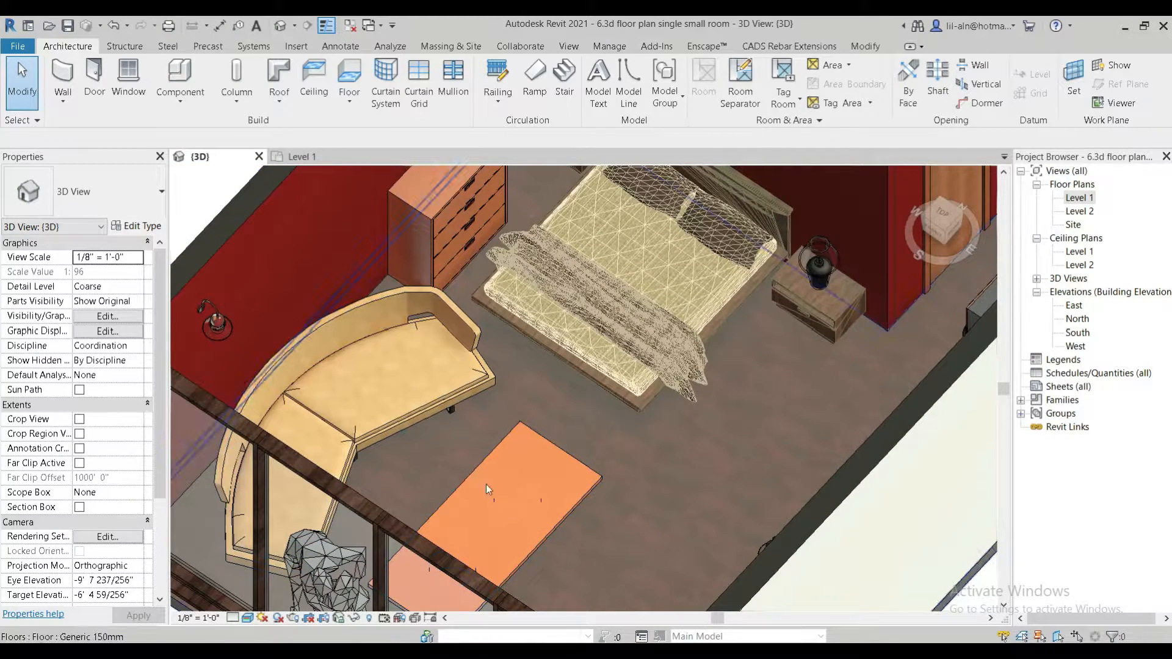
pyautogui.moveTo(634, 243); pyautogui.dragTo(582, 311, button='middle')
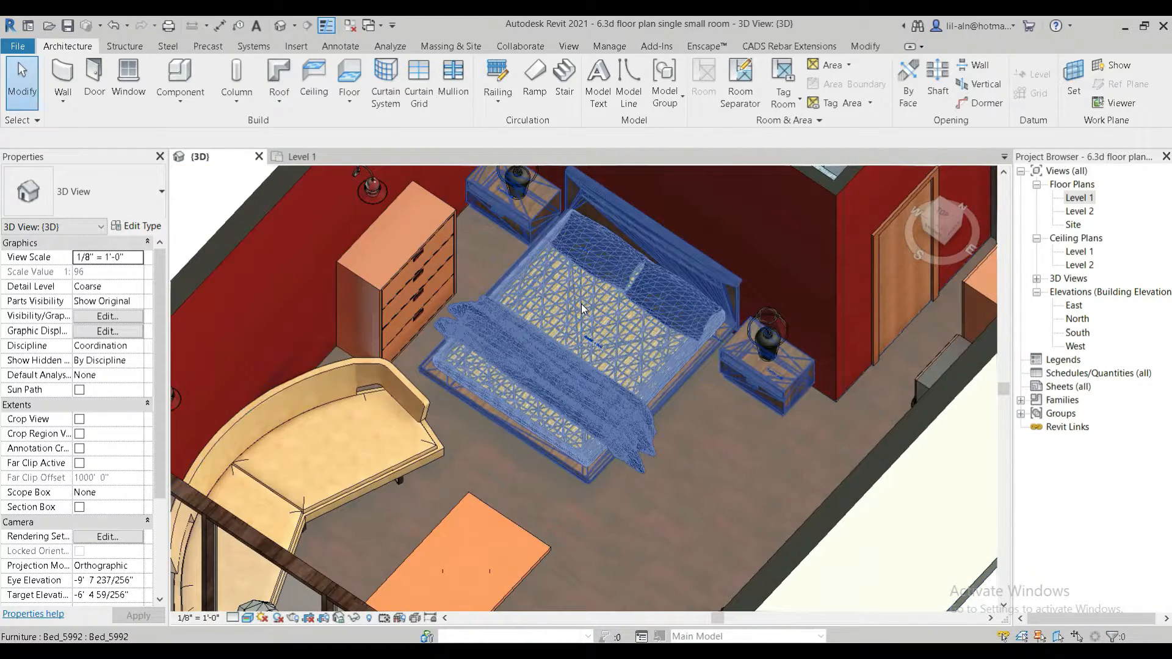
pyautogui.scroll(-5, 581, 308)
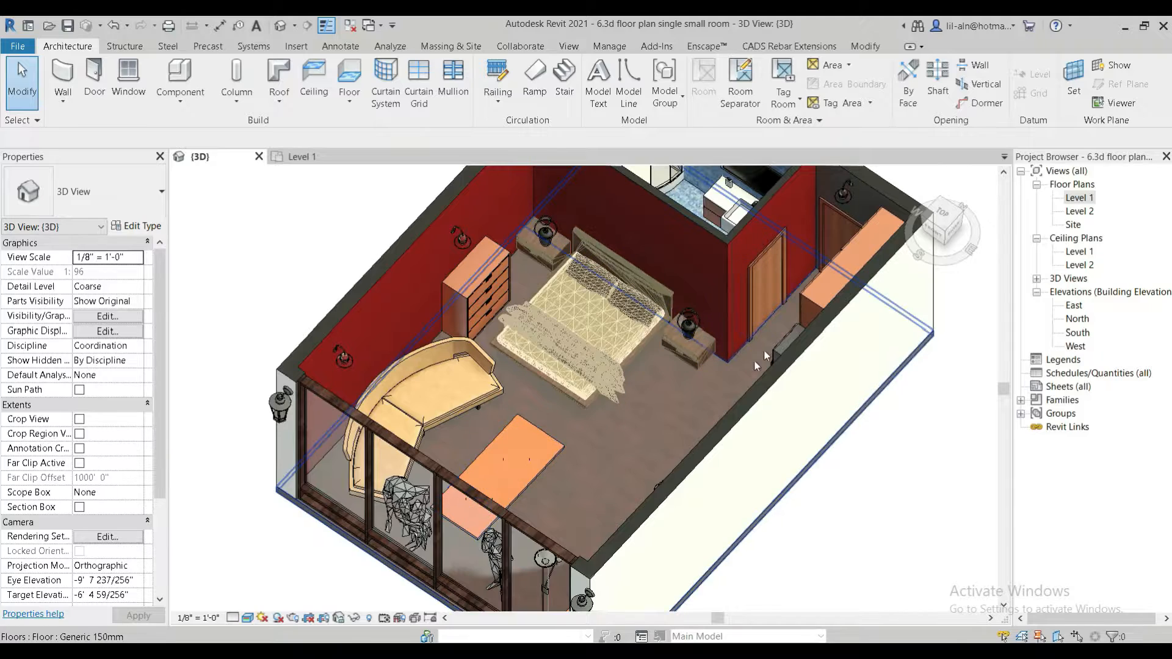
# - Inspect the wall lamp above the chest of drawers and the glazed front wall of the room
pyautogui.keyDown('shift'); pyautogui.moveTo(634, 445); pyautogui.dragTo(714, 375, button='middle'); pyautogui.keyUp('shift')
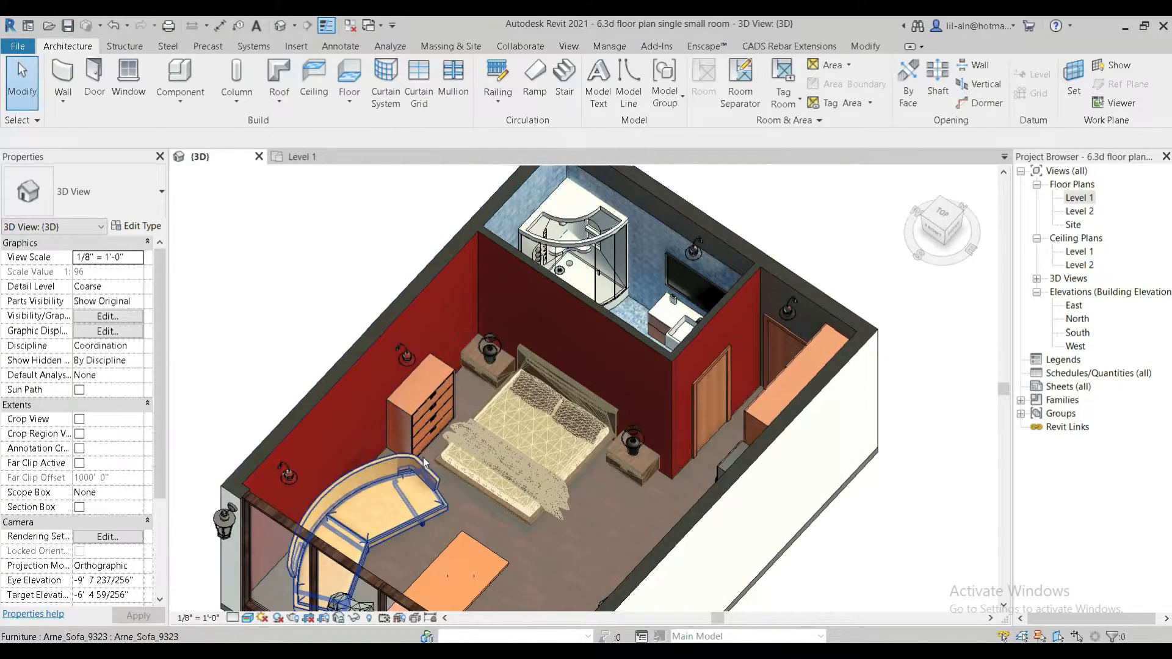
pyautogui.scroll(8, 415, 362)
pyautogui.scroll(-8, 415, 362)
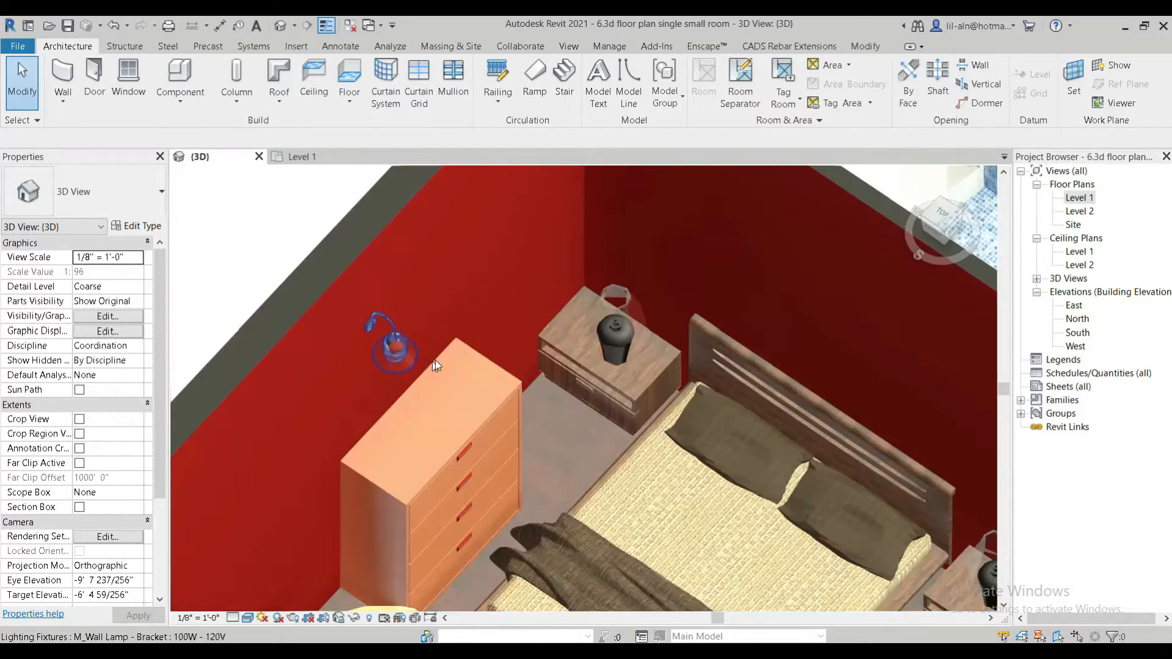
pyautogui.scroll(2, 434, 360)
pyautogui.scroll(-10, 603, 339)
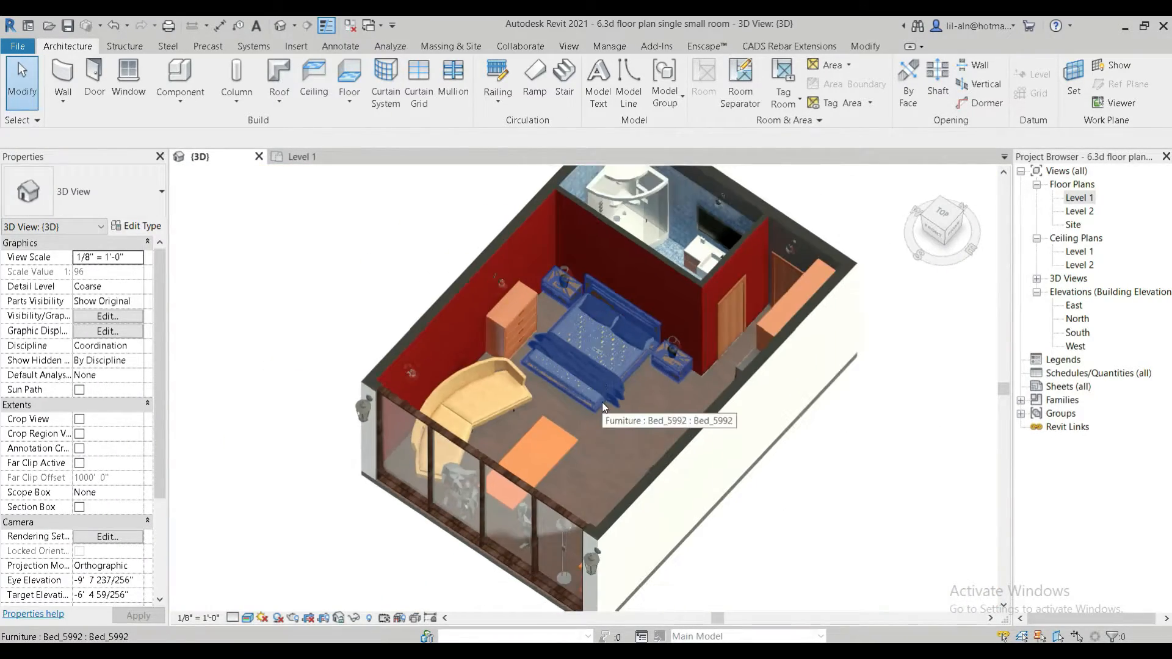
pyautogui.keyDown('shift'); pyautogui.moveTo(602, 402); pyautogui.dragTo(705, 275, button='middle'); pyautogui.keyUp('shift')
pyautogui.moveTo(614, 448); pyautogui.dragTo(642, 311, button='middle')
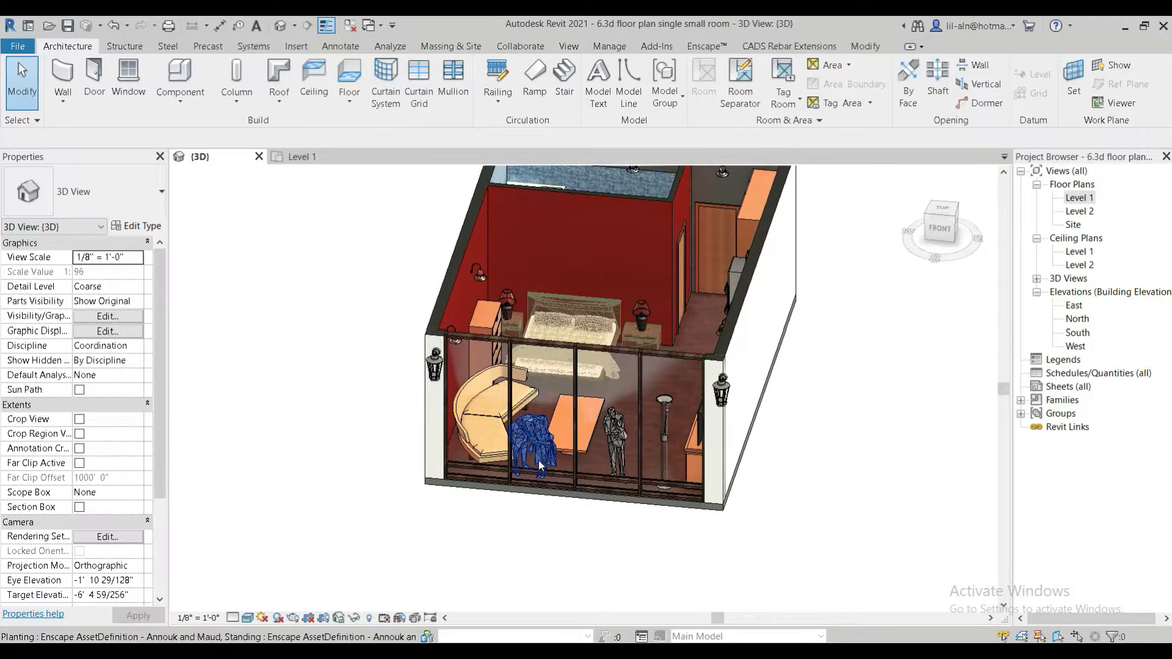
# - Examine the glazed front wall straight on in the Front view, and select the exterior wall lantern on its kitchen side
pyautogui.scroll(4, 583, 415)
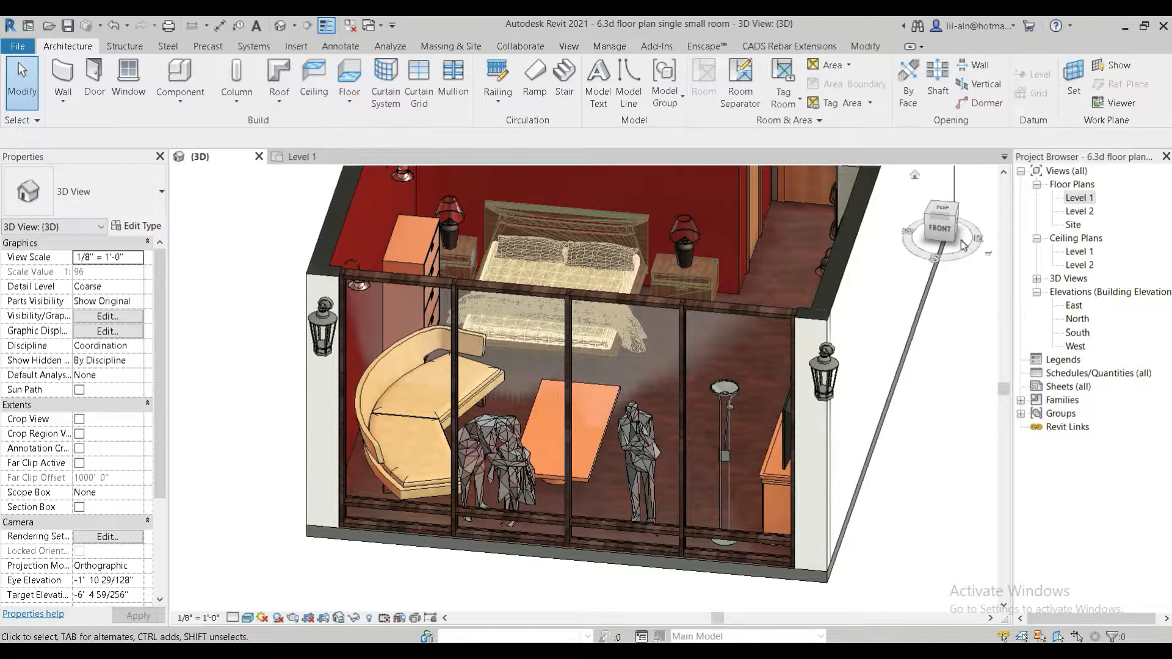
pyautogui.click(939, 228)
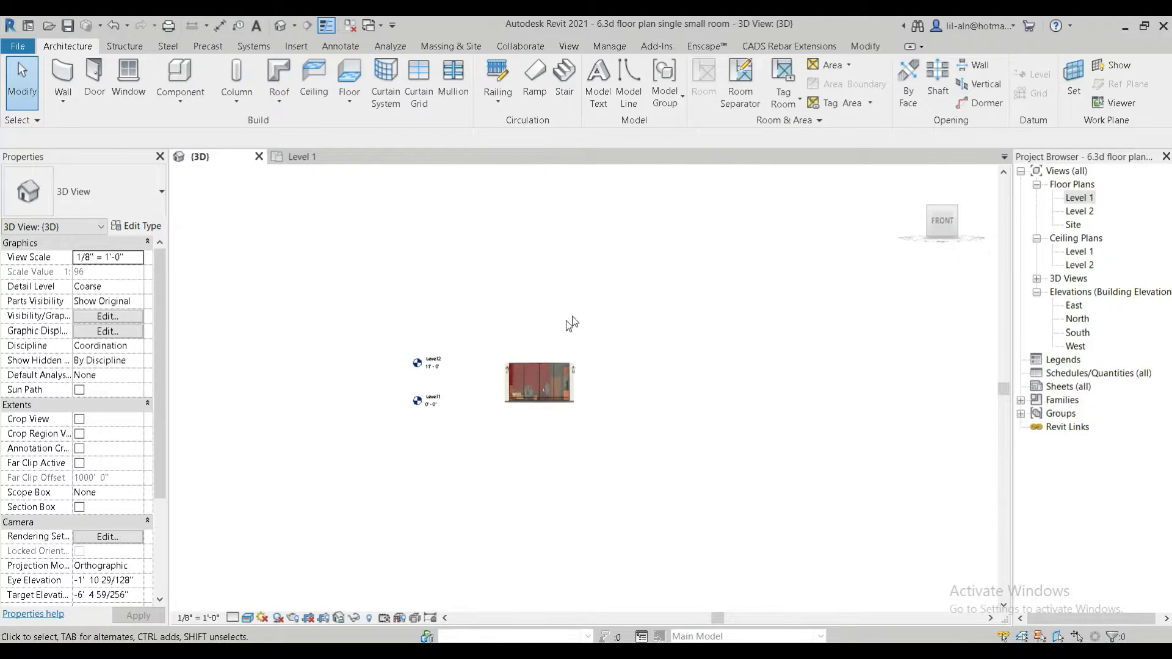
pyautogui.scroll(5, 552, 374)
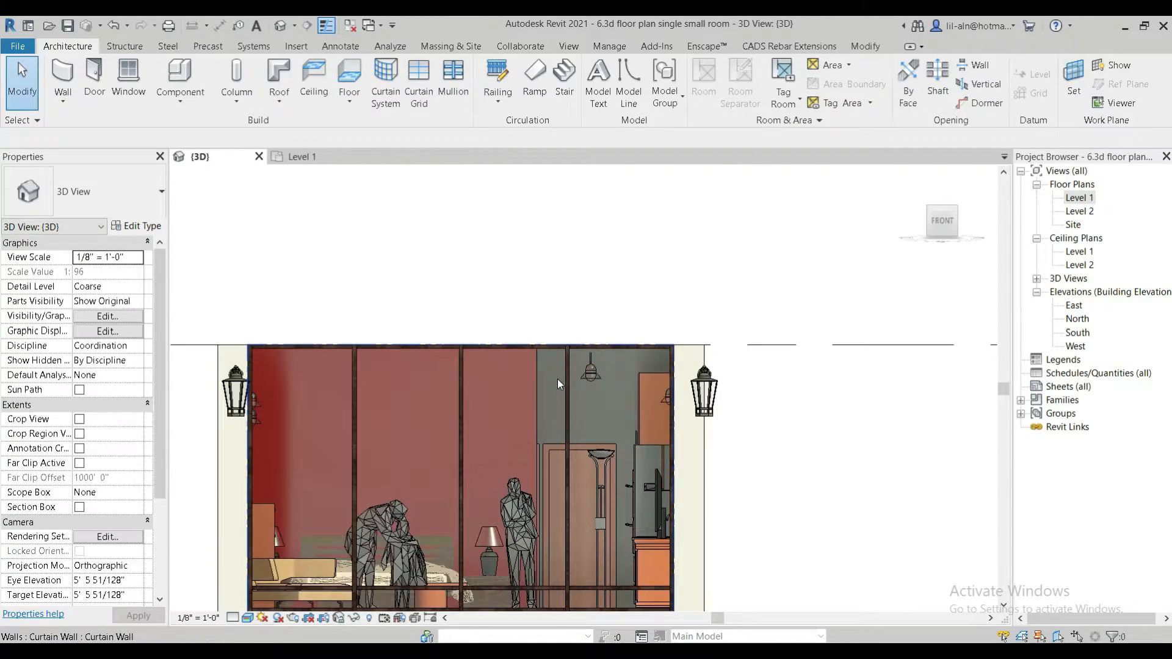
pyautogui.click(692, 379)
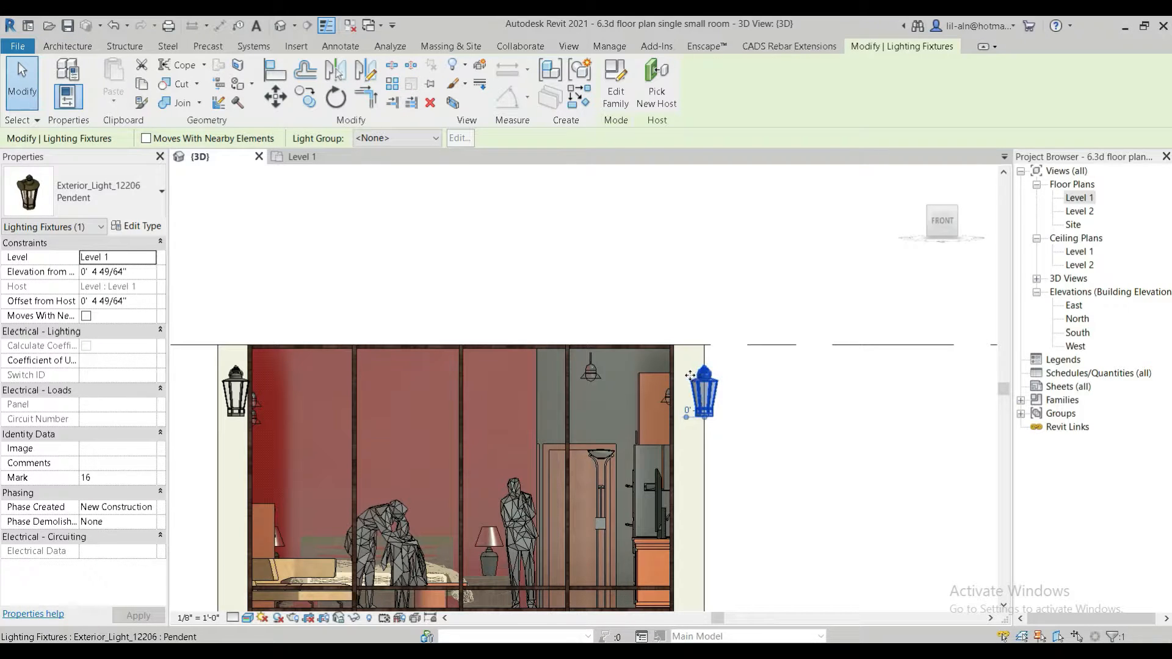
pyautogui.moveTo(692, 377); pyautogui.dragTo(694, 382)
pyautogui.click(751, 394)
# - Examine the whole room in 3D from above, from the front corner around to the side facing the kitchen wall
pyautogui.keyDown('shift'); pyautogui.moveTo(751, 395); pyautogui.dragTo(643, 572, button='middle'); pyautogui.keyUp('shift')
pyautogui.scroll(-4, 654, 437)
pyautogui.scroll(1, 563, 511)
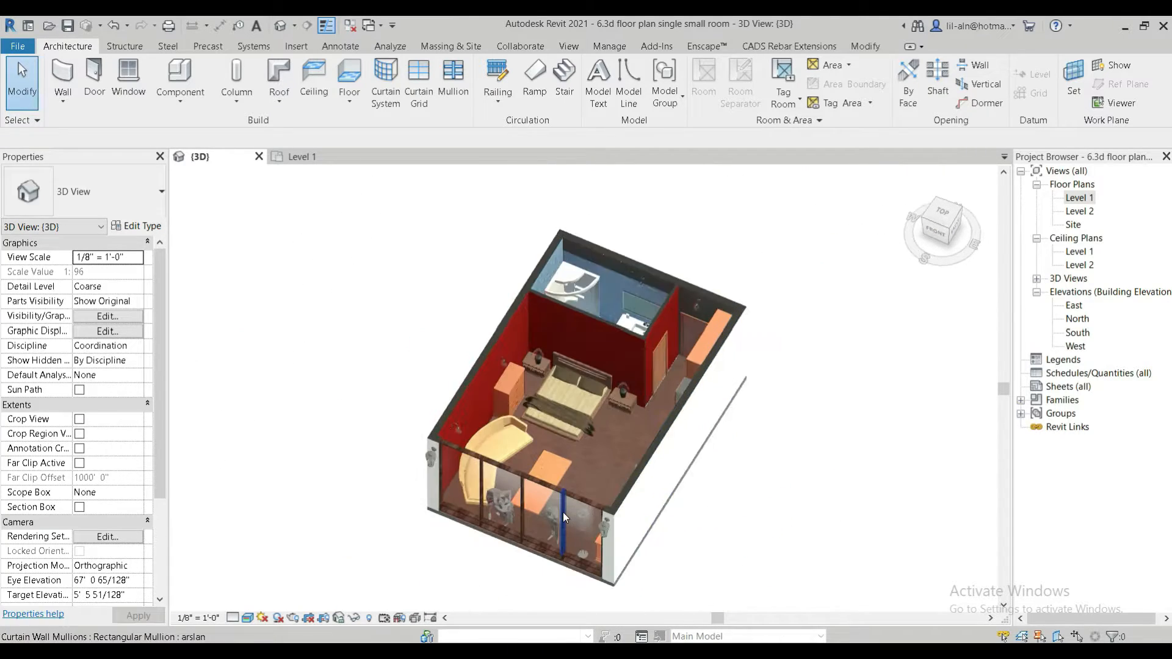
pyautogui.scroll(3, 563, 512)
pyautogui.keyDown('shift'); pyautogui.moveTo(580, 483); pyautogui.dragTo(788, 259, button='middle'); pyautogui.keyUp('shift')
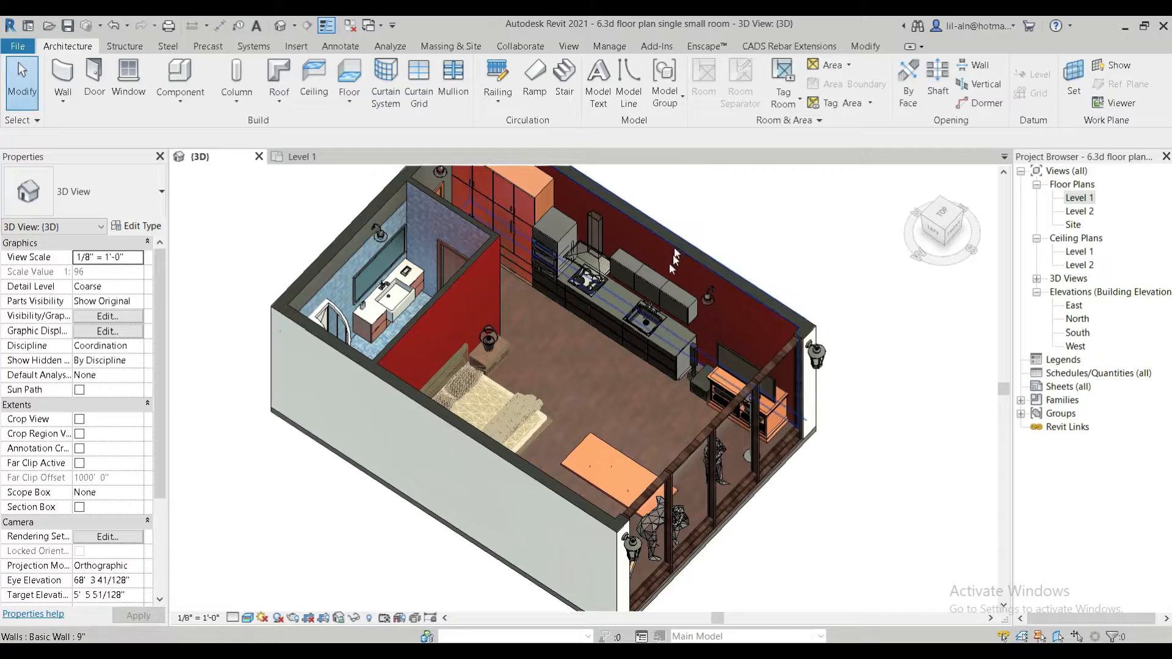
pyautogui.keyDown('shift'); pyautogui.moveTo(639, 290); pyautogui.dragTo(559, 488, button='middle'); pyautogui.keyUp('shift')
pyautogui.keyDown('shift'); pyautogui.moveTo(591, 536); pyautogui.dragTo(649, 417, button='middle'); pyautogui.keyUp('shift')
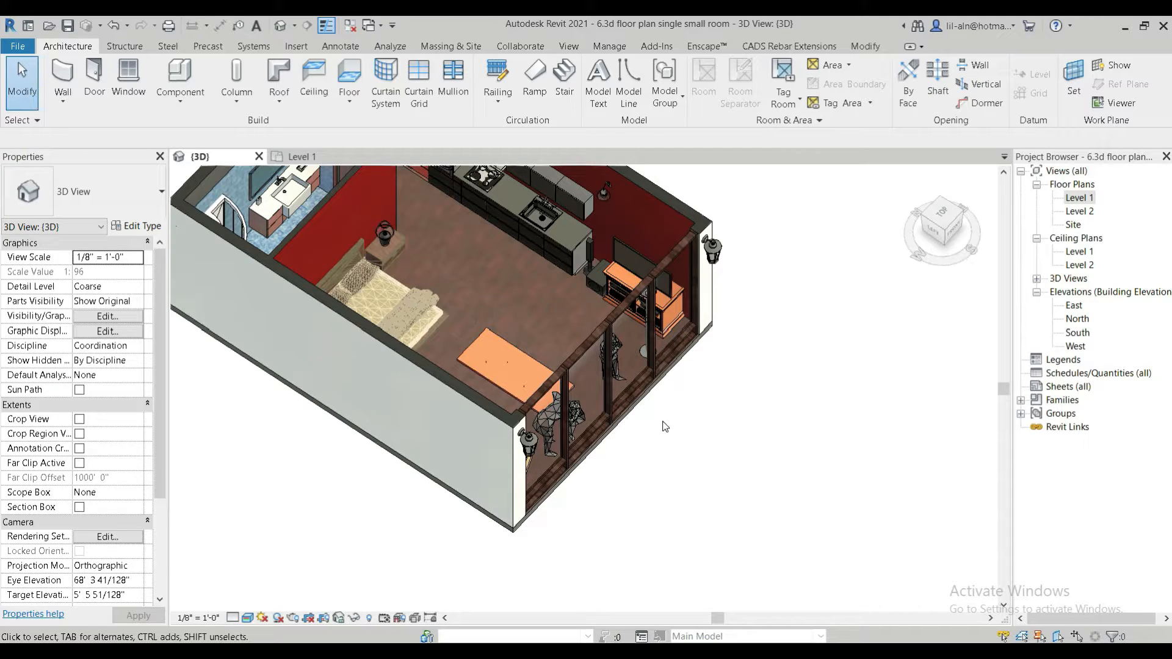
# - Inspect the curtain wall mullions up close, with the people and entertainment center behind the glass
pyautogui.scroll(4, 600, 375)
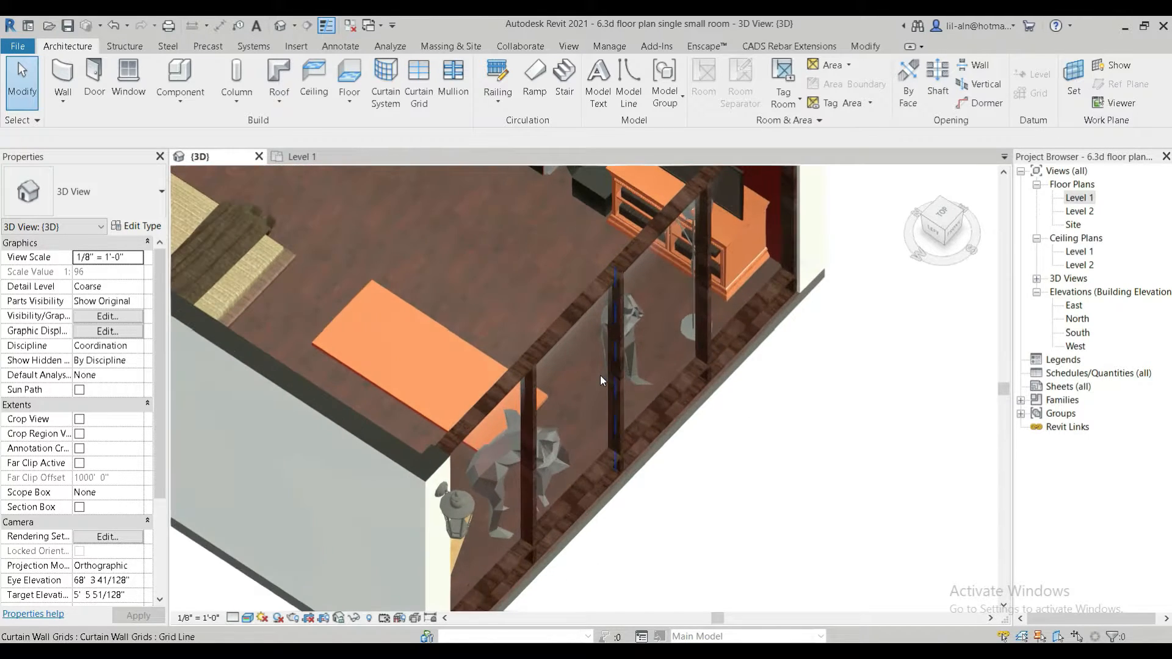
pyautogui.keyDown('shift'); pyautogui.moveTo(599, 375); pyautogui.dragTo(635, 334, button='middle'); pyautogui.keyUp('shift')
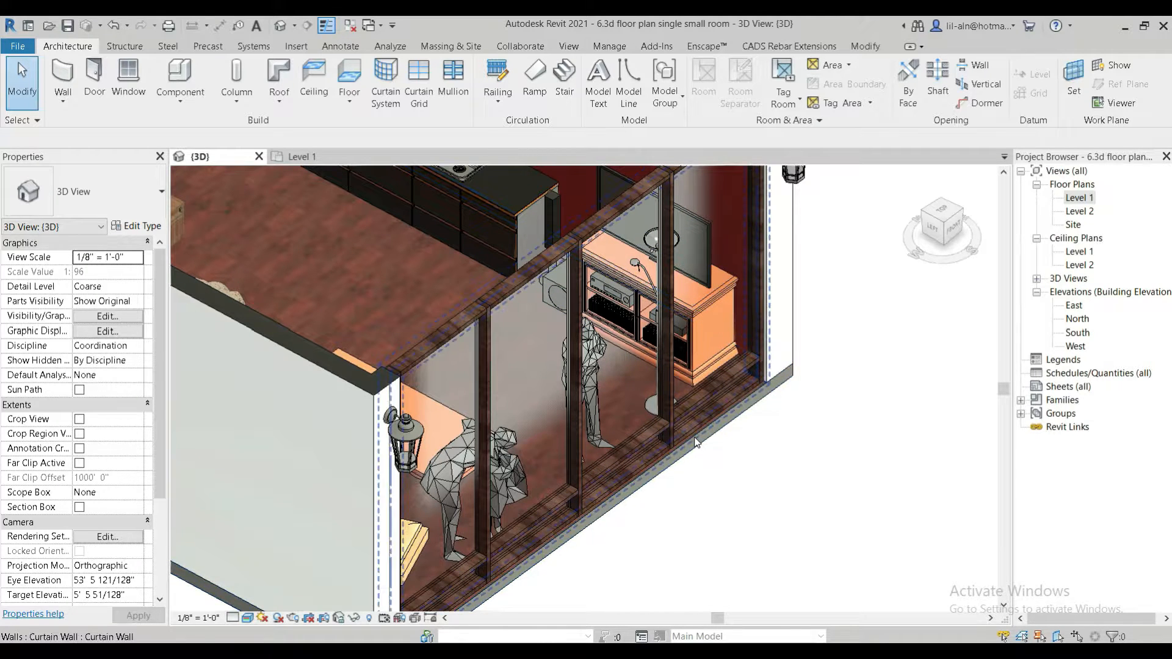
pyautogui.keyDown('shift'); pyautogui.moveTo(670, 479); pyautogui.dragTo(647, 387, button='middle'); pyautogui.keyUp('shift')
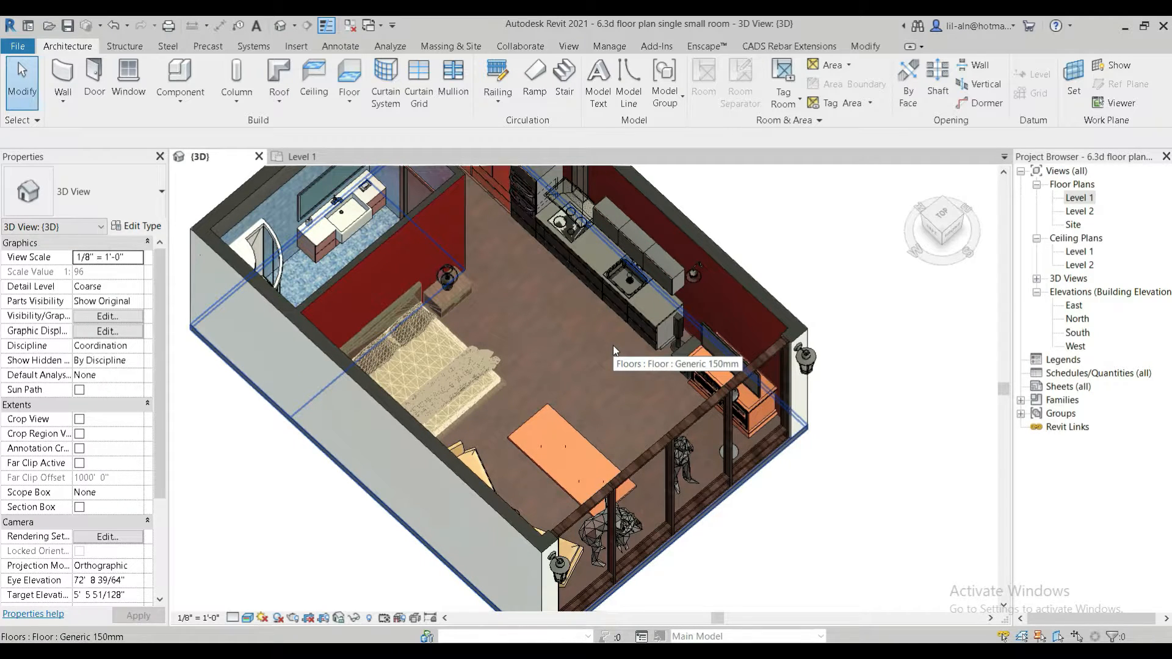
# - Review the complete furnished layout in 3D from the front, covering the bathroom, bed, kitchen run and living area
pyautogui.keyDown('shift'); pyautogui.moveTo(613, 346); pyautogui.dragTo(584, 307, button='middle'); pyautogui.keyUp('shift')
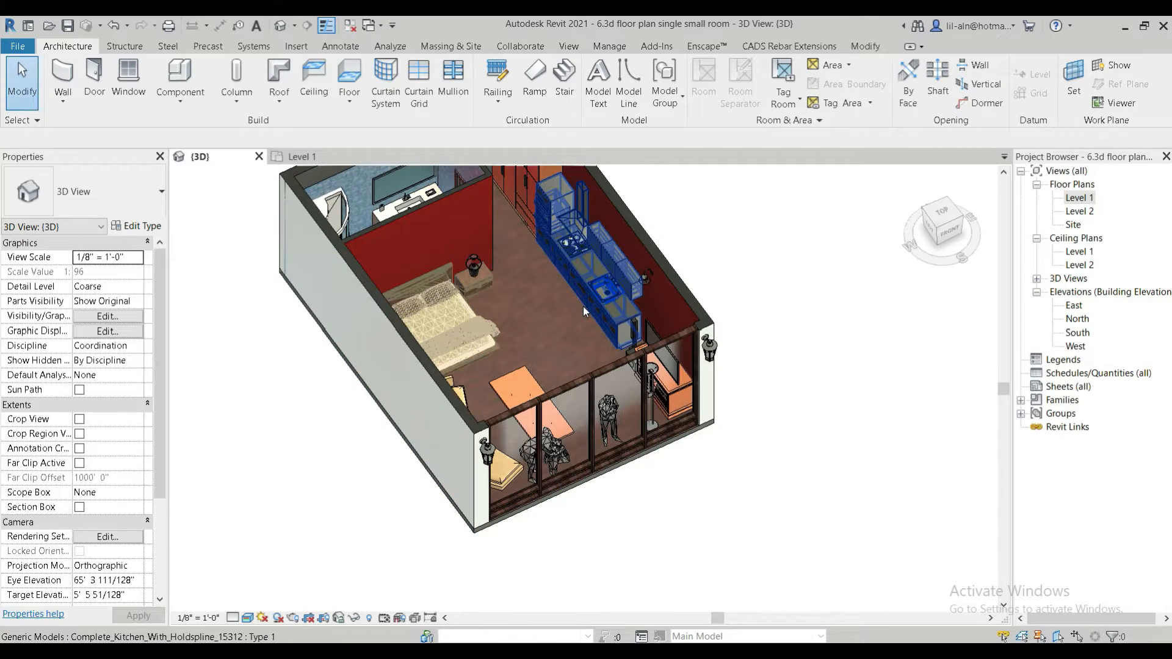
pyautogui.keyDown('shift'); pyautogui.moveTo(581, 305); pyautogui.dragTo(570, 427, button='middle'); pyautogui.keyUp('shift')
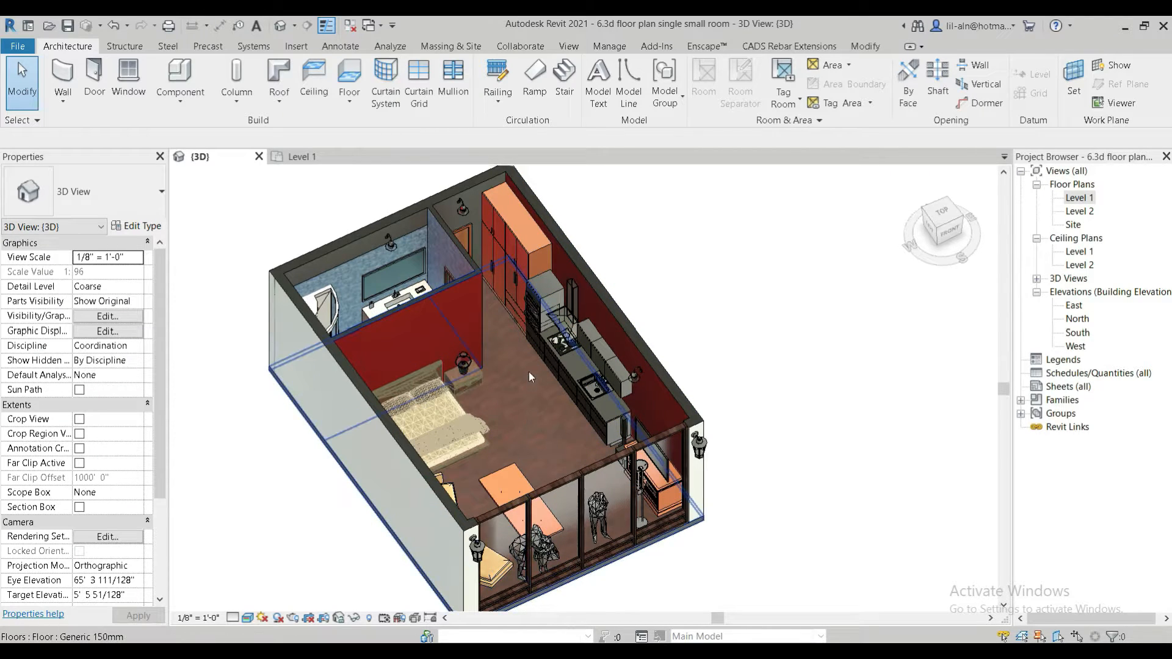
pyautogui.click(865, 47)
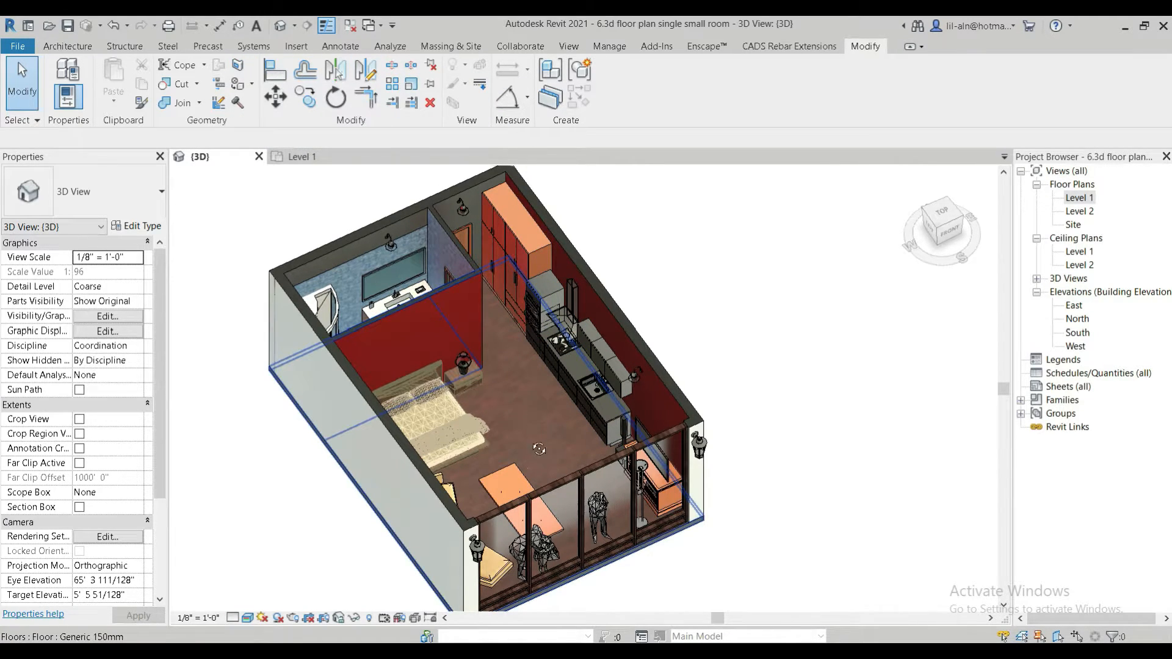
pyautogui.keyDown('shift'); pyautogui.moveTo(538, 449); pyautogui.dragTo(525, 472, button='middle'); pyautogui.keyUp('shift')
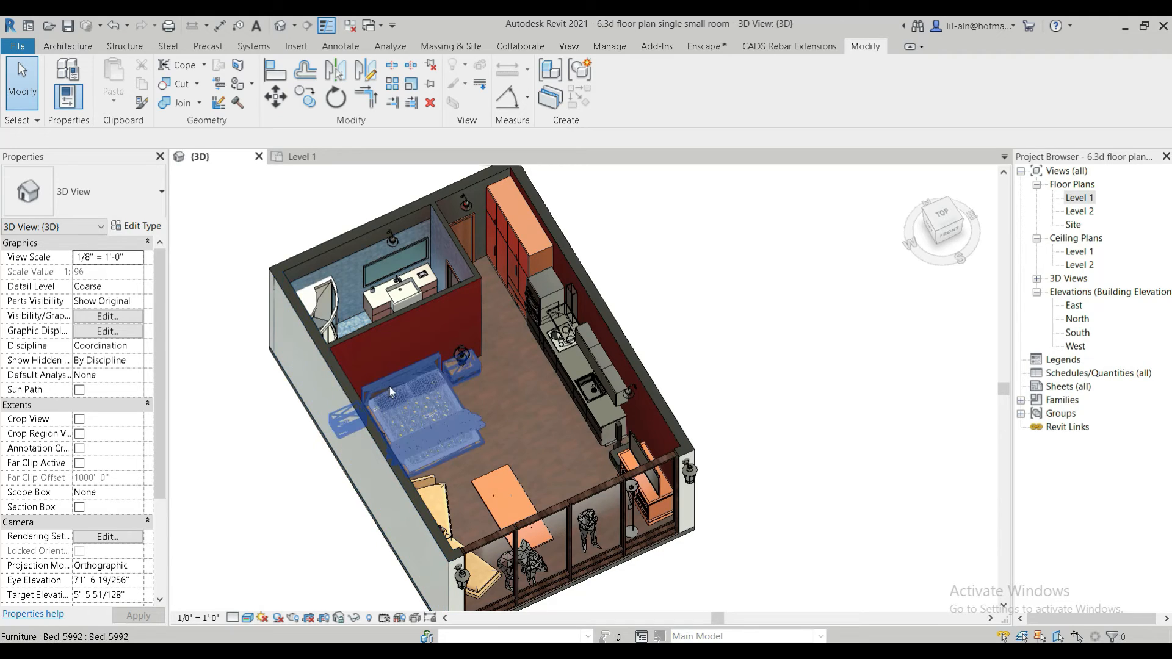
pyautogui.keyDown('shift'); pyautogui.moveTo(467, 430); pyautogui.dragTo(452, 342, button='middle'); pyautogui.keyUp('shift')
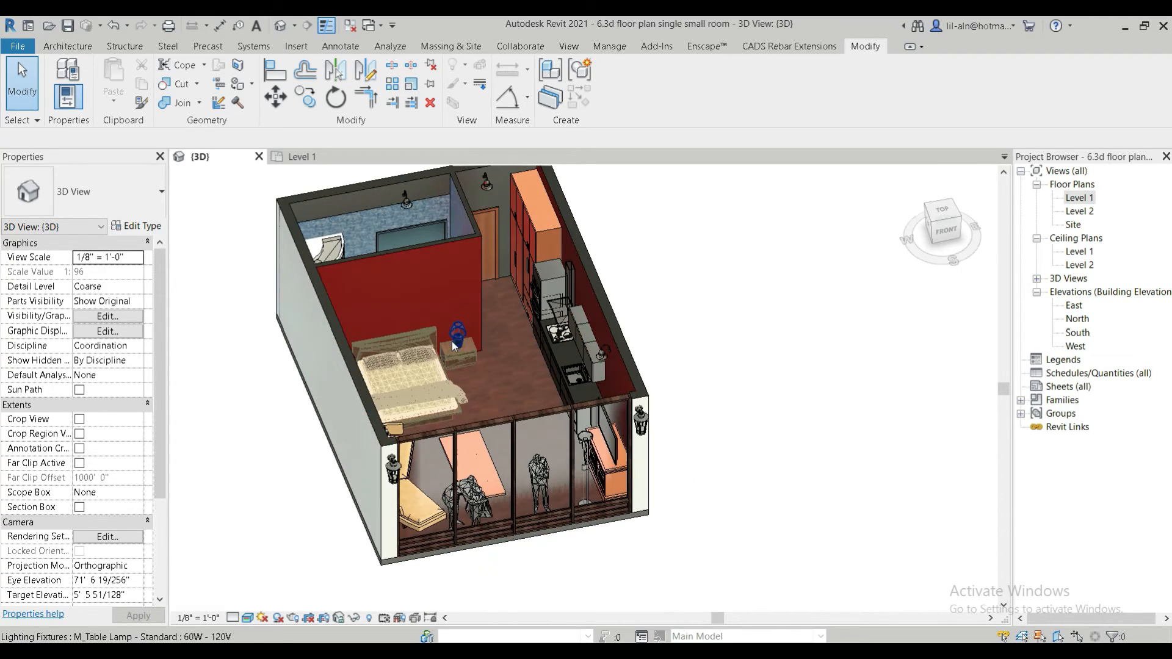